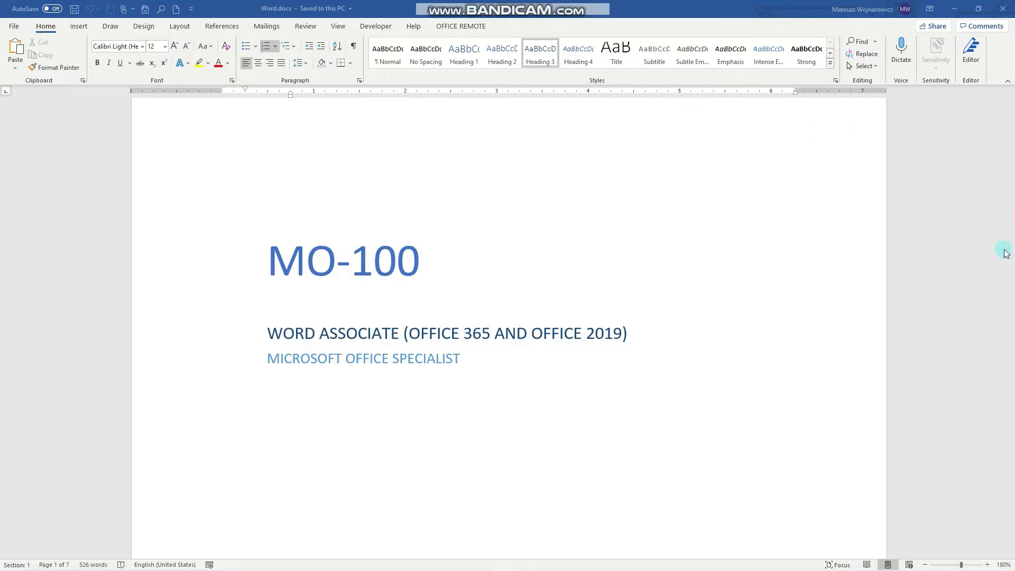
Scroll the outline to section 2.3 and mark its columns, breaks and page setup topics
{"action": "left_click_drag", "start_coordinate": [1010, 138], "coordinate": [1010, 269]}
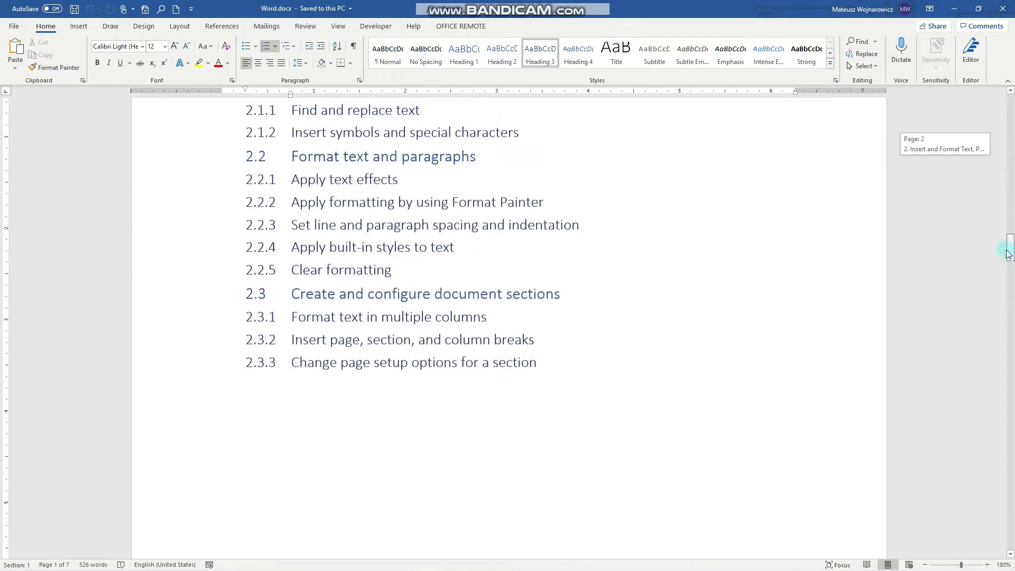
{"action": "left_click", "coordinate": [492, 316]}
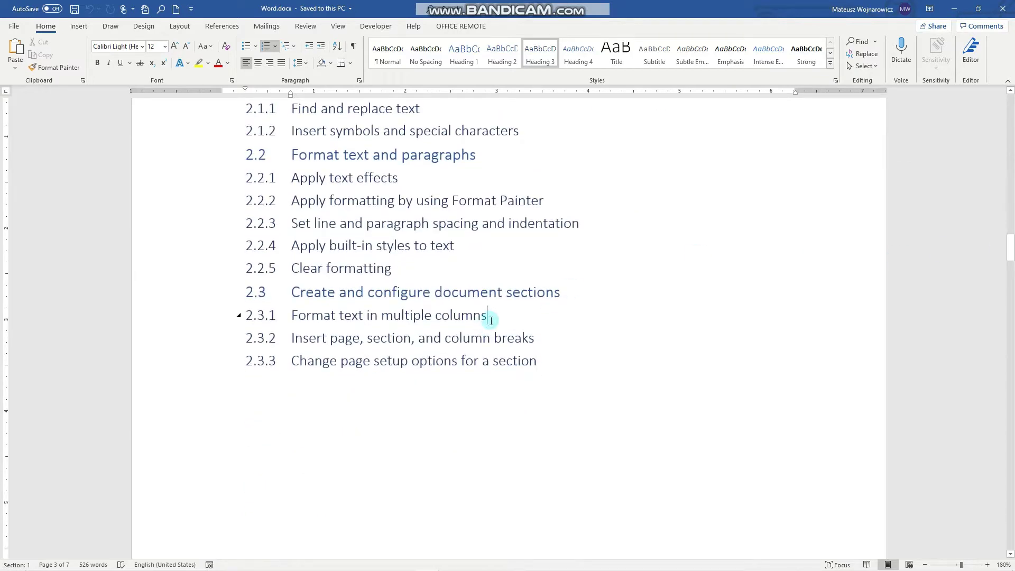
{"action": "left_click", "coordinate": [541, 338]}
{"action": "left_click", "coordinate": [536, 364]}
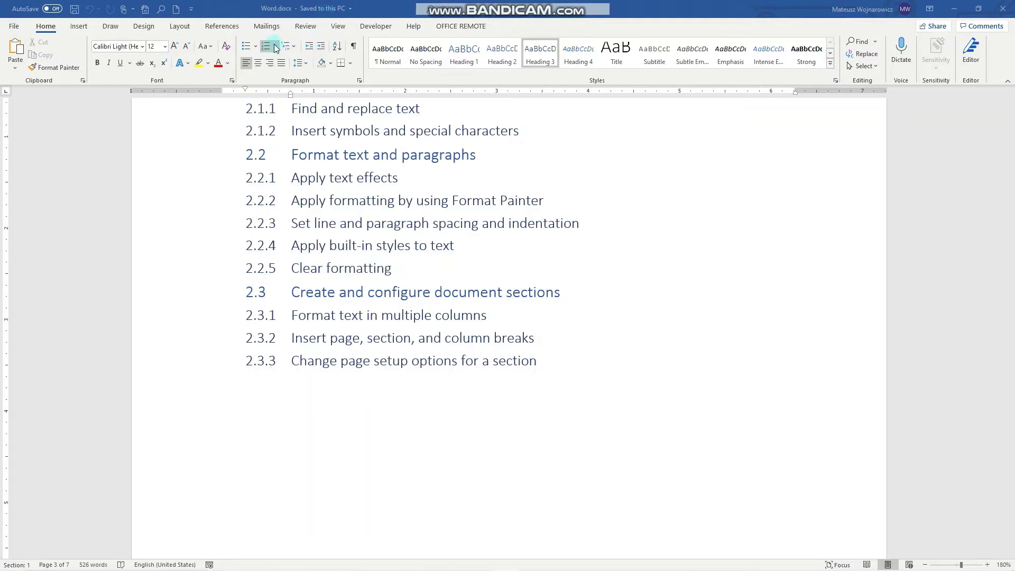
Switch to the Document1 lorem ipsum window and return to the Home tab
{"action": "left_click", "coordinate": [339, 31]}
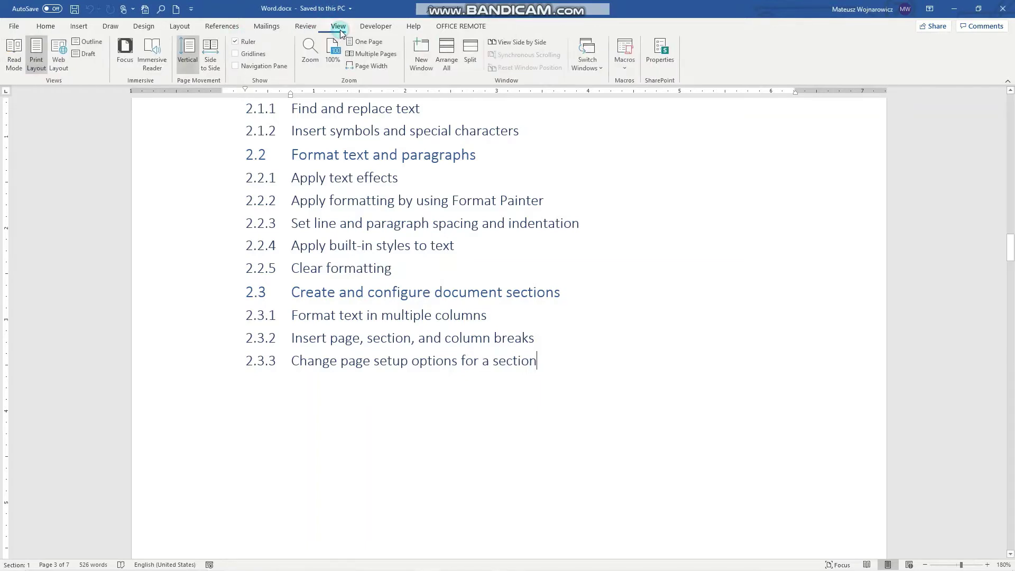
{"action": "left_click", "coordinate": [588, 58]}
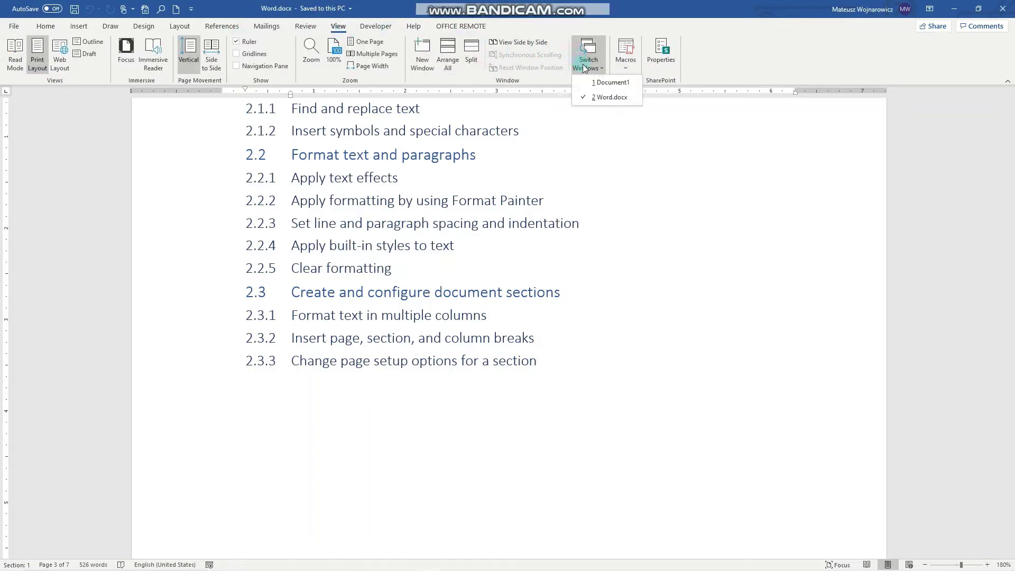
{"action": "left_click", "coordinate": [596, 86]}
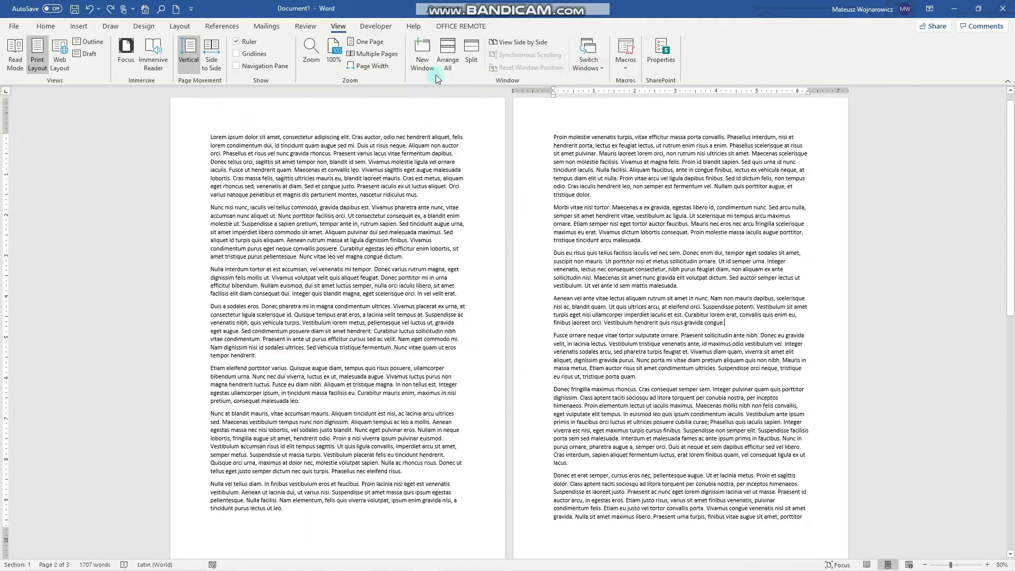
{"action": "left_click", "coordinate": [44, 26]}
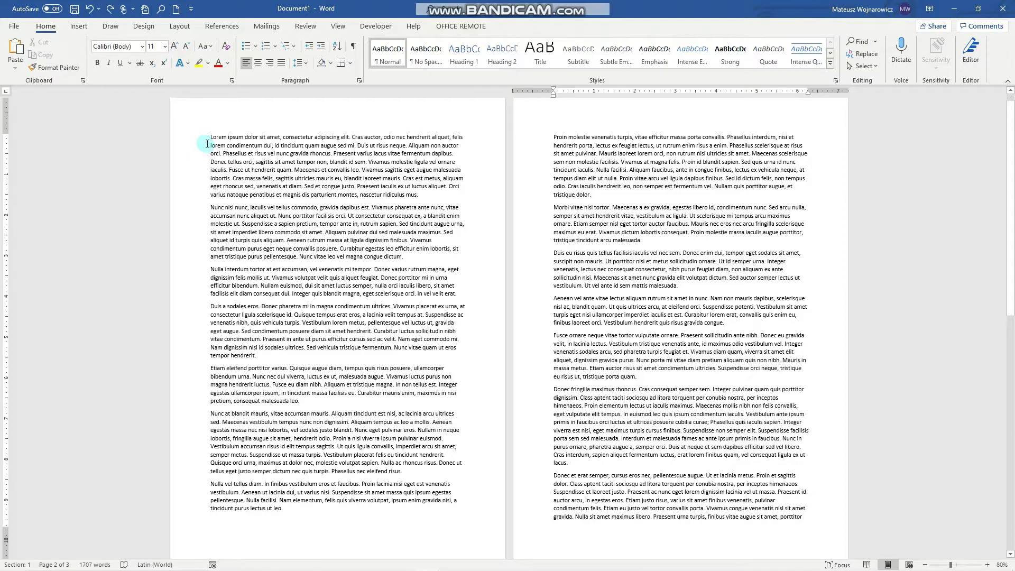
Select the first two paragraphs and set them in Two equal columns via More Columns
{"action": "left_click_drag", "start_coordinate": [210, 138], "coordinate": [412, 255]}
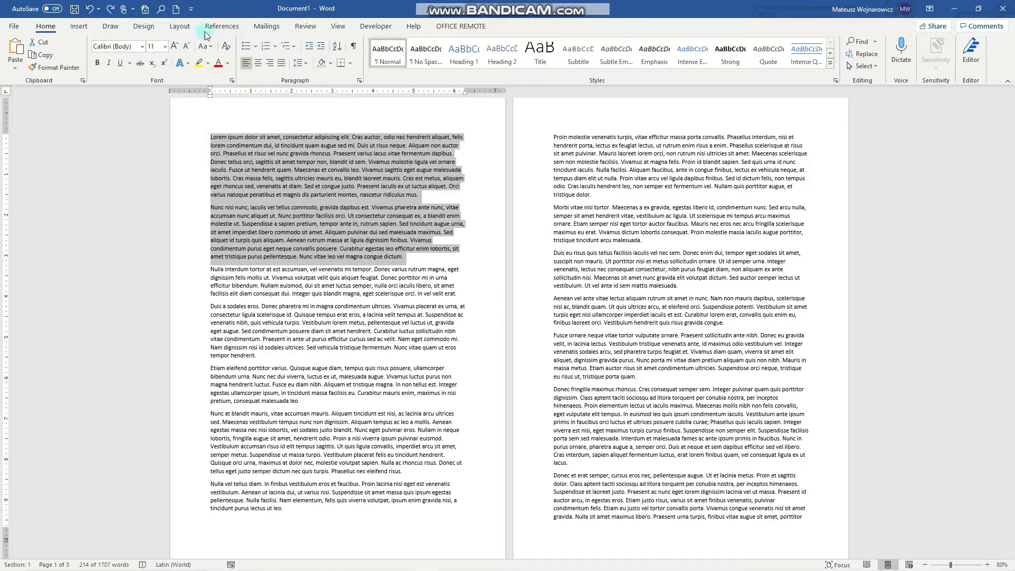
{"action": "left_click", "coordinate": [79, 26]}
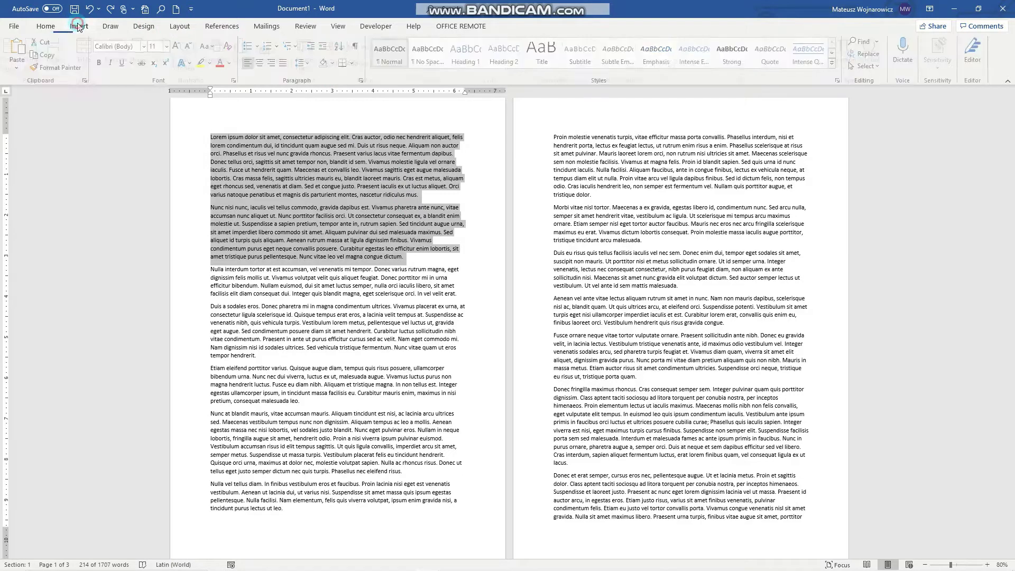
{"action": "left_click", "coordinate": [180, 26]}
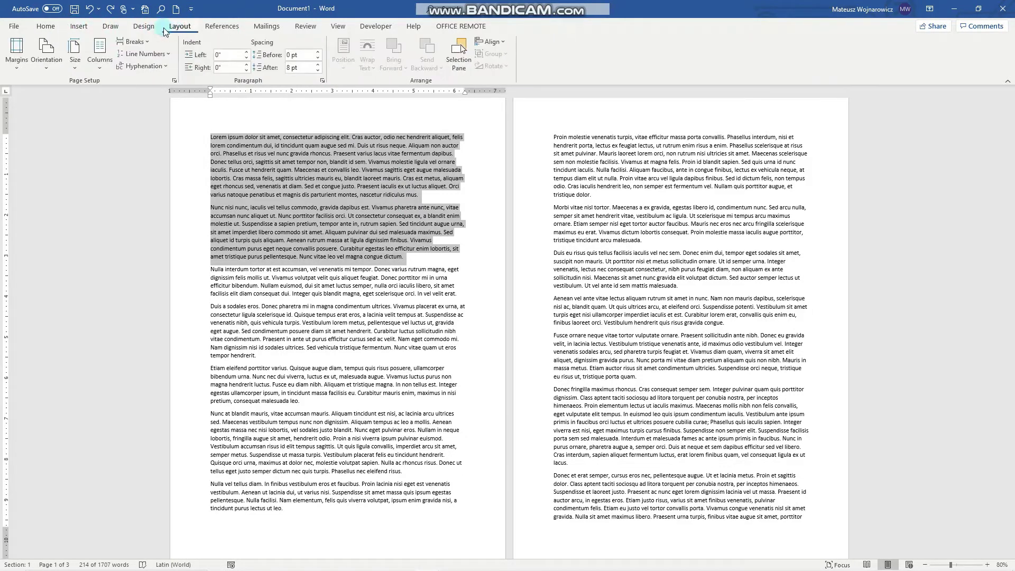
{"action": "left_click", "coordinate": [103, 50]}
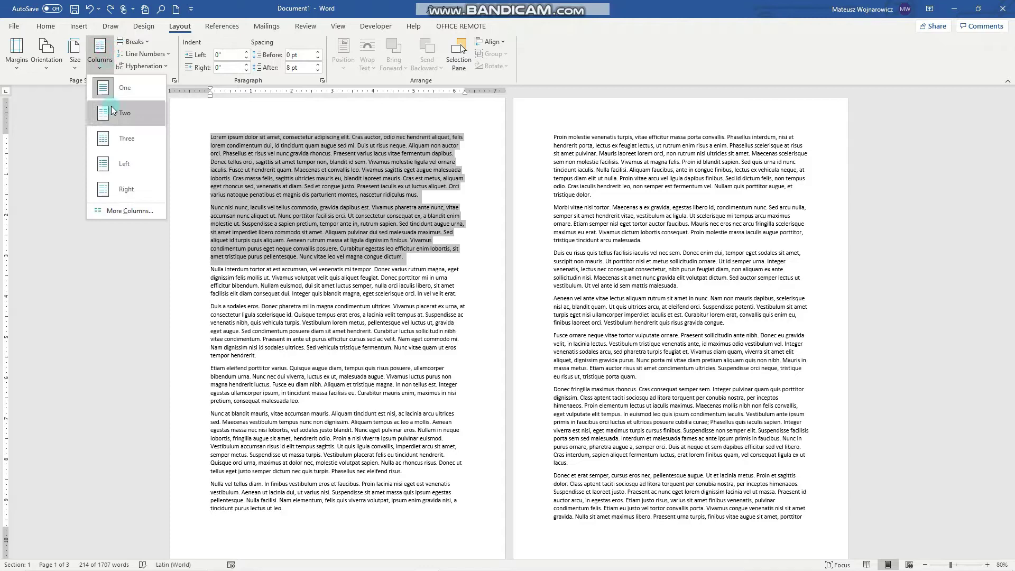
{"action": "left_click", "coordinate": [127, 211]}
{"action": "left_click_drag", "start_coordinate": [374, 193], "coordinate": [328, 182]}
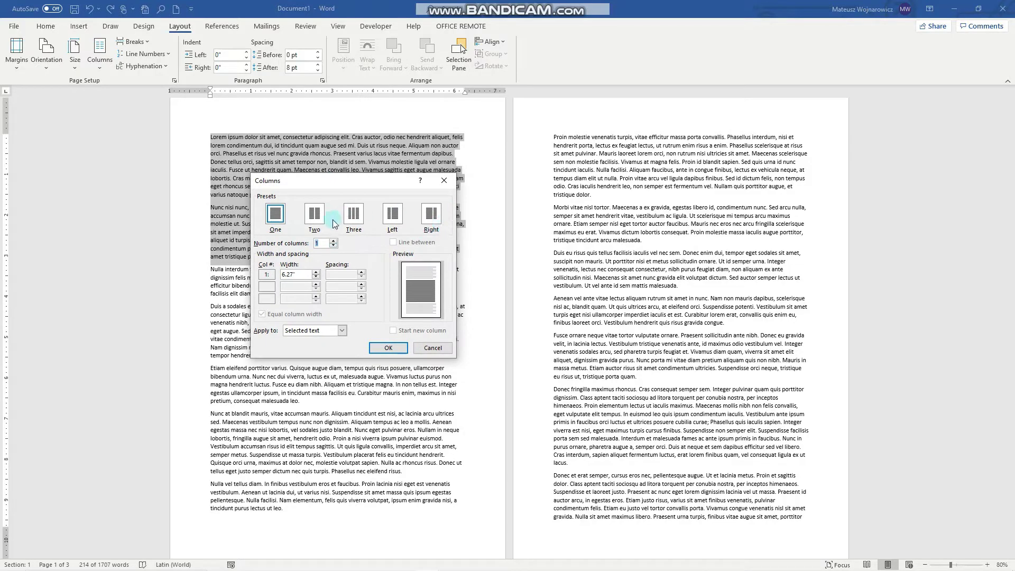
{"action": "left_click", "coordinate": [315, 216]}
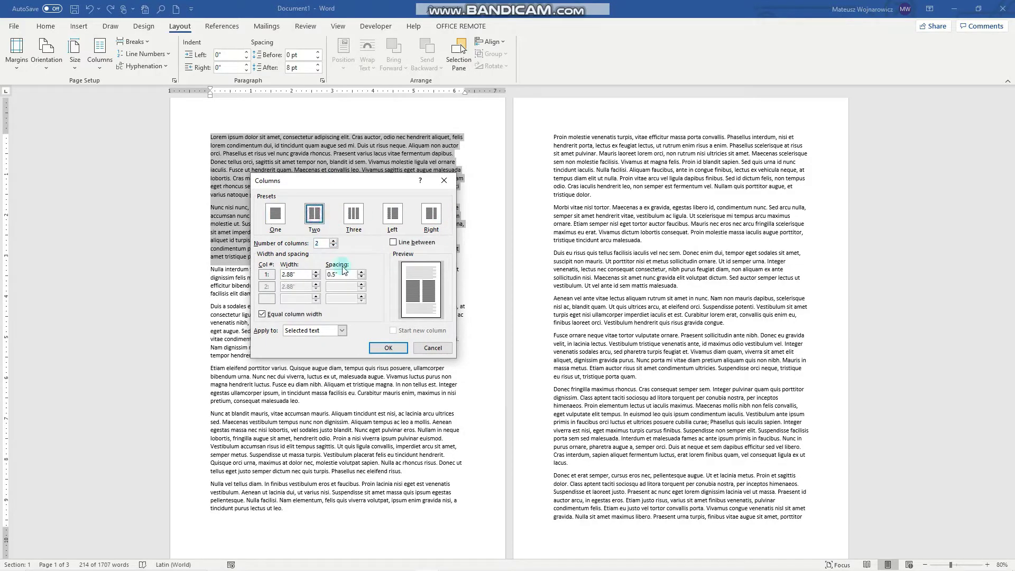
{"action": "left_click", "coordinate": [391, 347]}
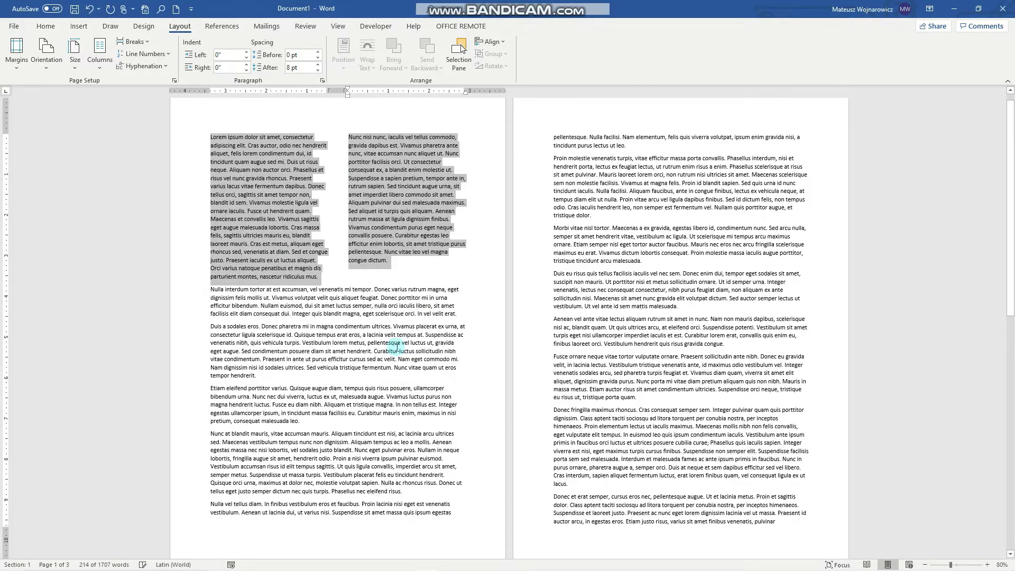
Undo the paragraph columns and apply Two columns to the whole document from page 2
{"action": "left_click", "coordinate": [89, 8]}
{"action": "key", "text": "ctrl+End"}
{"action": "scroll", "coordinate": [345, 219], "scroll_direction": "up", "scroll_amount": 8}
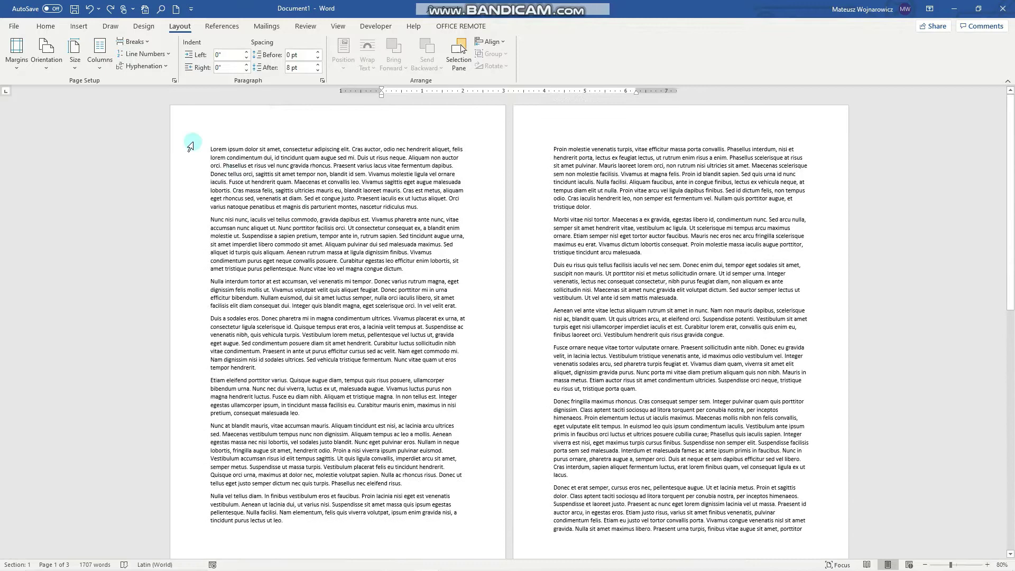
{"action": "left_click", "coordinate": [211, 149]}
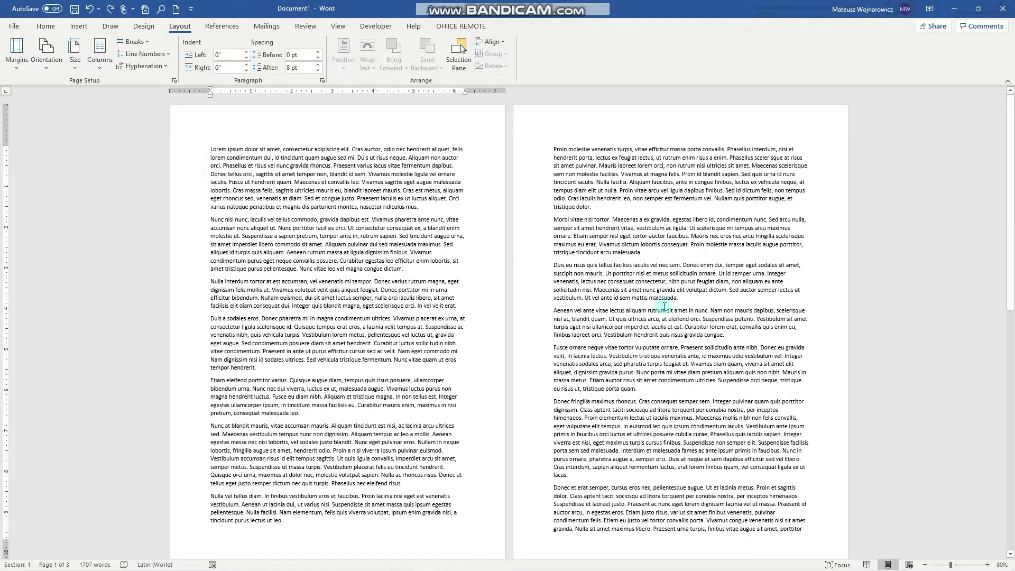
{"action": "left_click", "coordinate": [647, 279]}
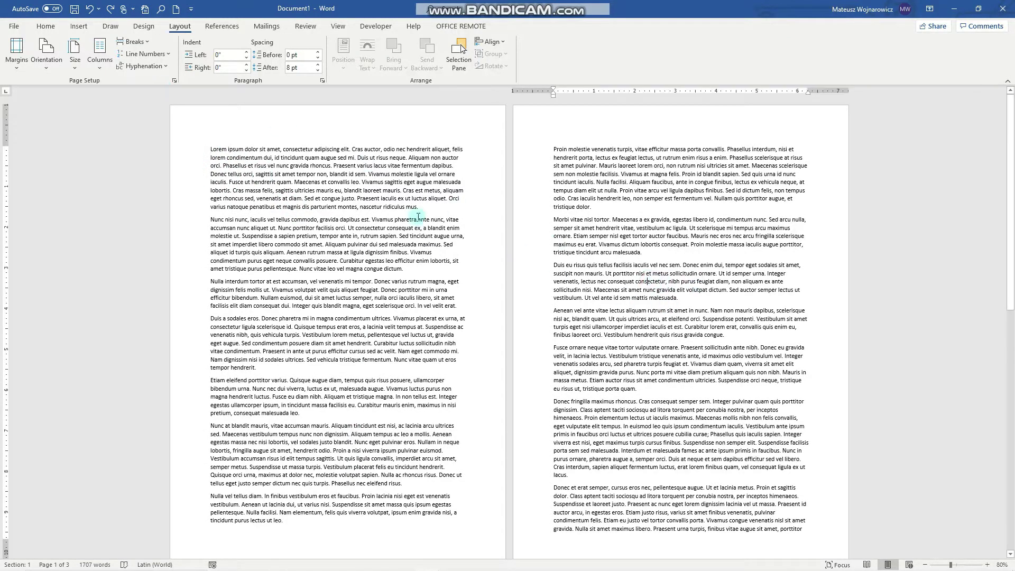
{"action": "left_click", "coordinate": [100, 53]}
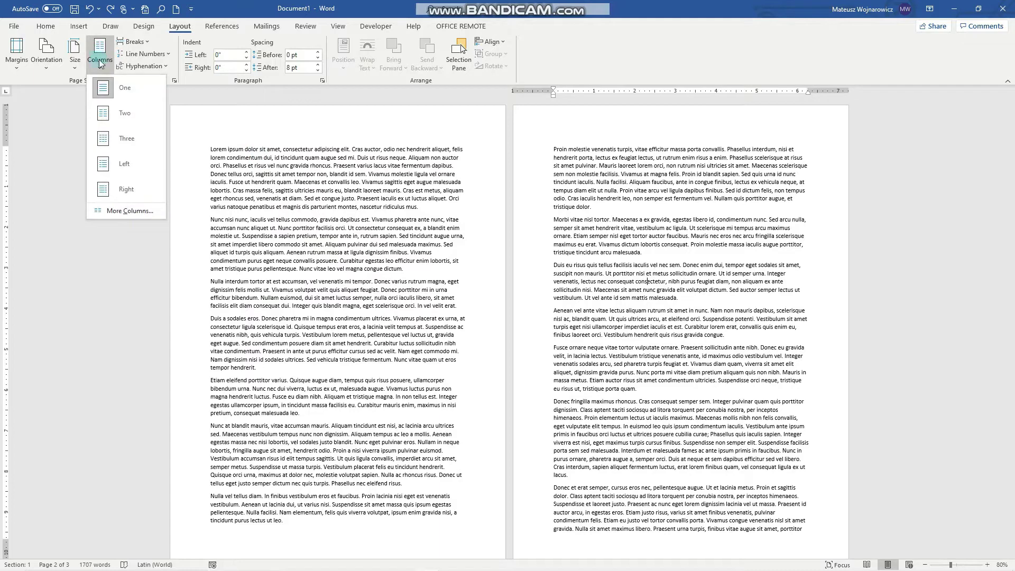
{"action": "left_click", "coordinate": [117, 114]}
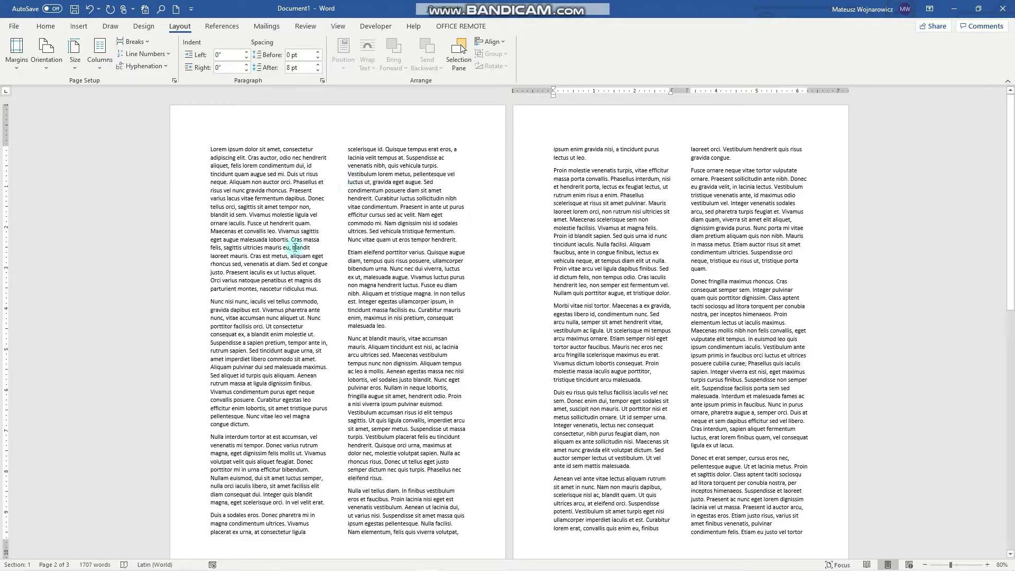
Insert a column break after 'velit erat.' so 'Duis a sodales eros' starts column two
{"action": "scroll", "coordinate": [320, 460], "scroll_direction": "down", "scroll_amount": 3}
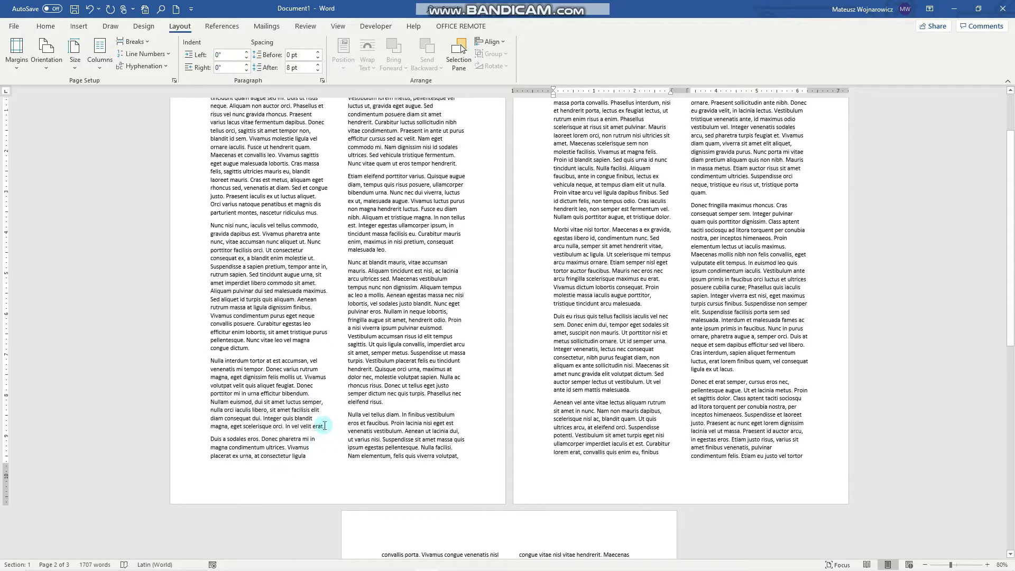
{"action": "left_click", "coordinate": [317, 427]}
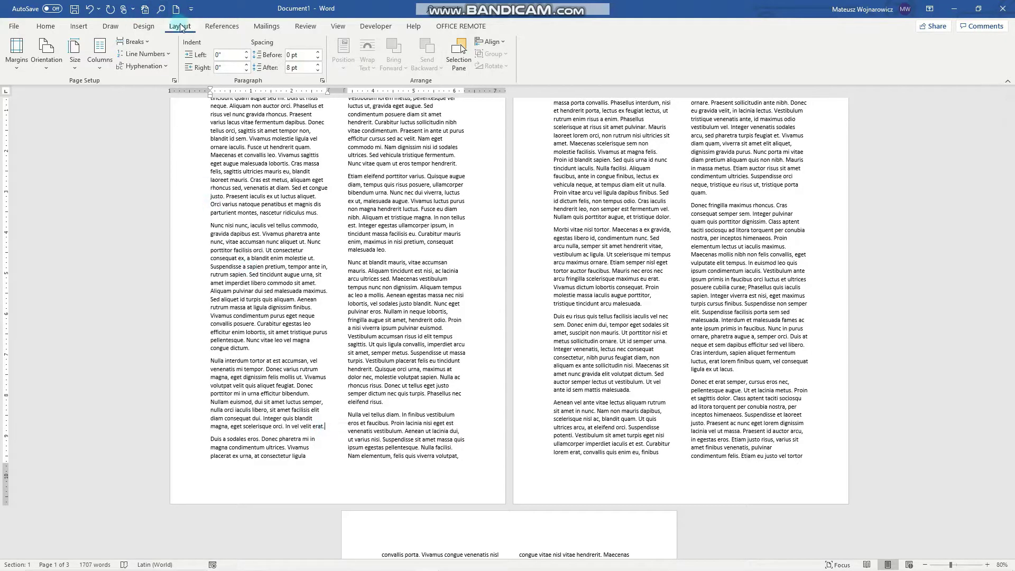
{"action": "left_click", "coordinate": [103, 60]}
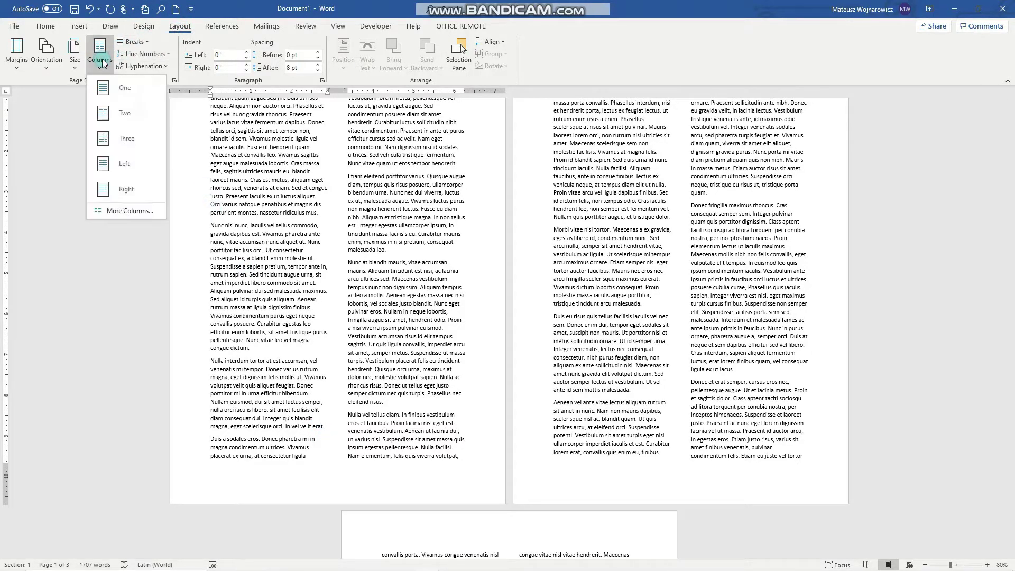
{"action": "left_click", "coordinate": [132, 42]}
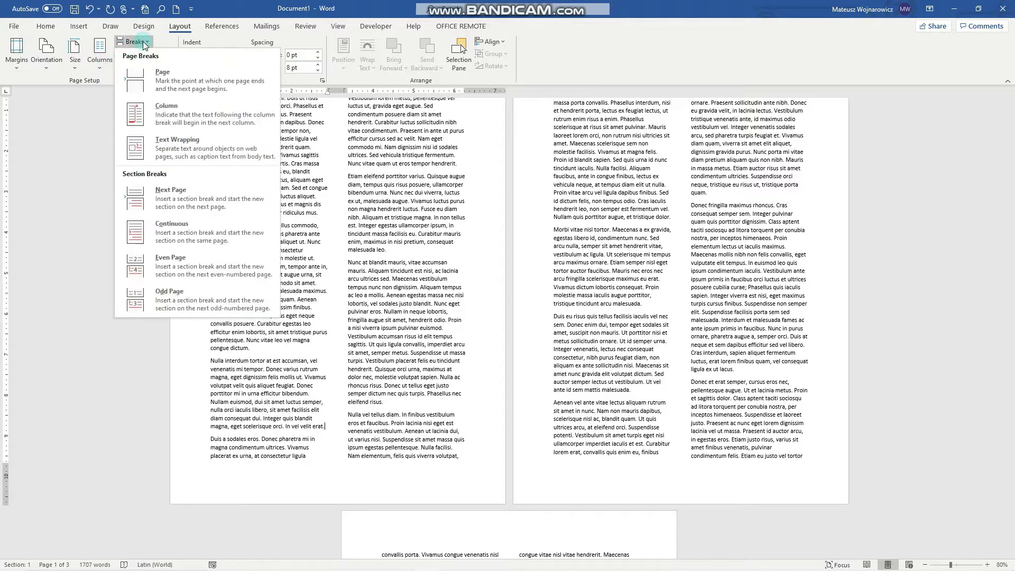
{"action": "left_click", "coordinate": [195, 122]}
{"action": "scroll", "coordinate": [331, 385], "scroll_direction": "up", "scroll_amount": 3}
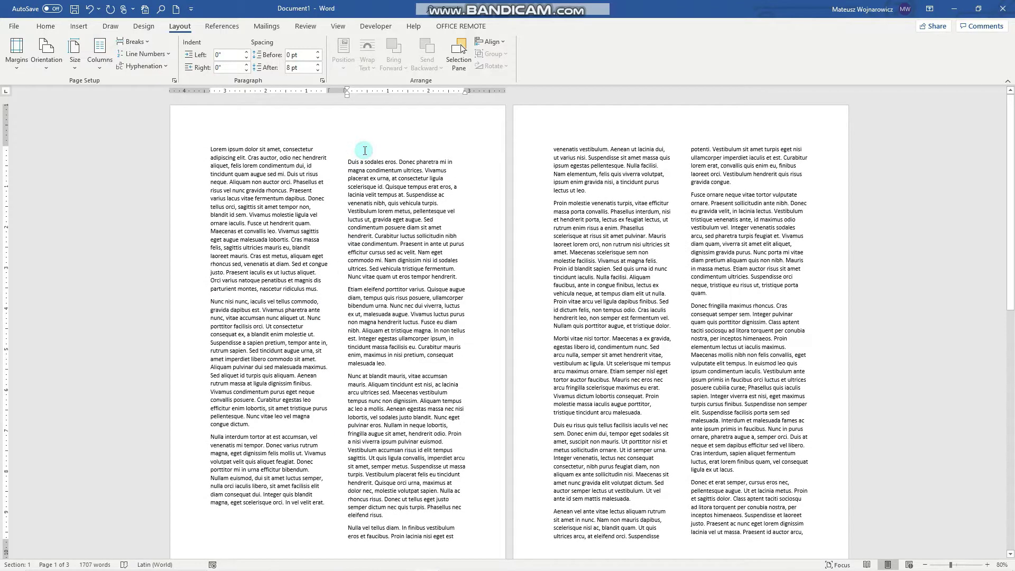
Delete the empty line above 'Duis a sodales eros', then undo twice back to one column
{"action": "key", "text": "Delete"}
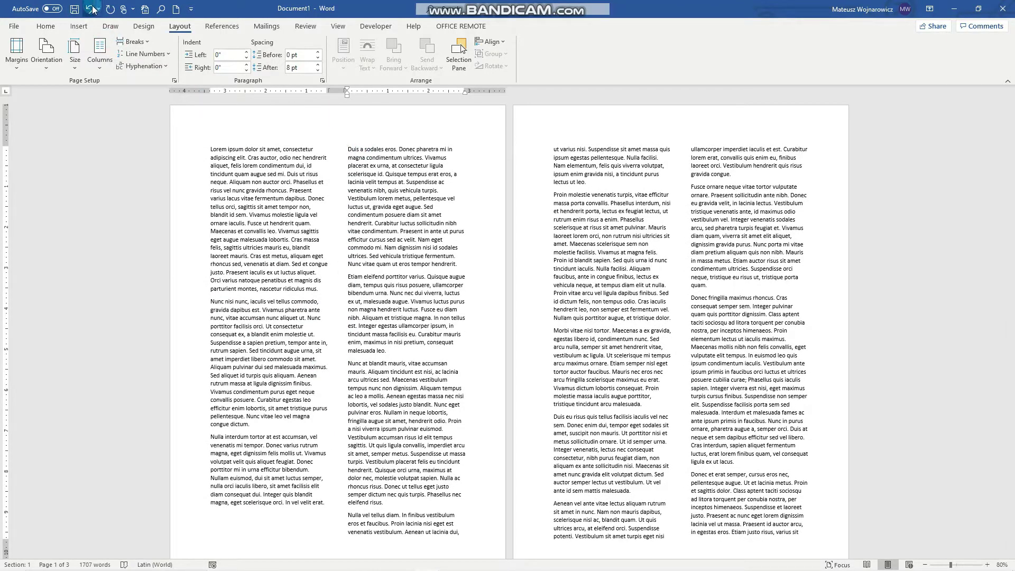
{"action": "scroll", "coordinate": [93, 11], "scroll_direction": "down", "scroll_amount": 3}
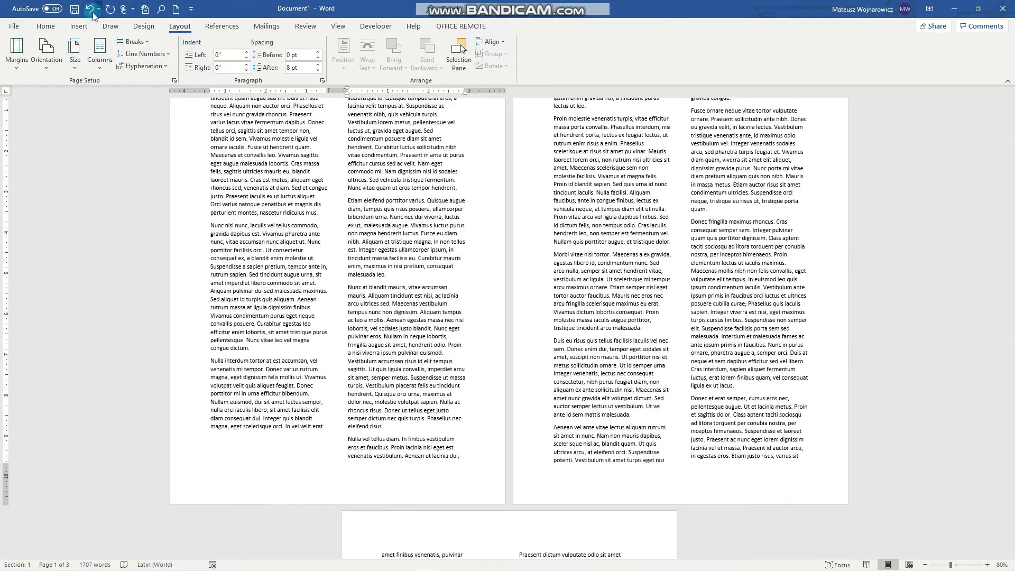
{"action": "left_click", "coordinate": [91, 11]}
{"action": "left_click", "coordinate": [88, 10]}
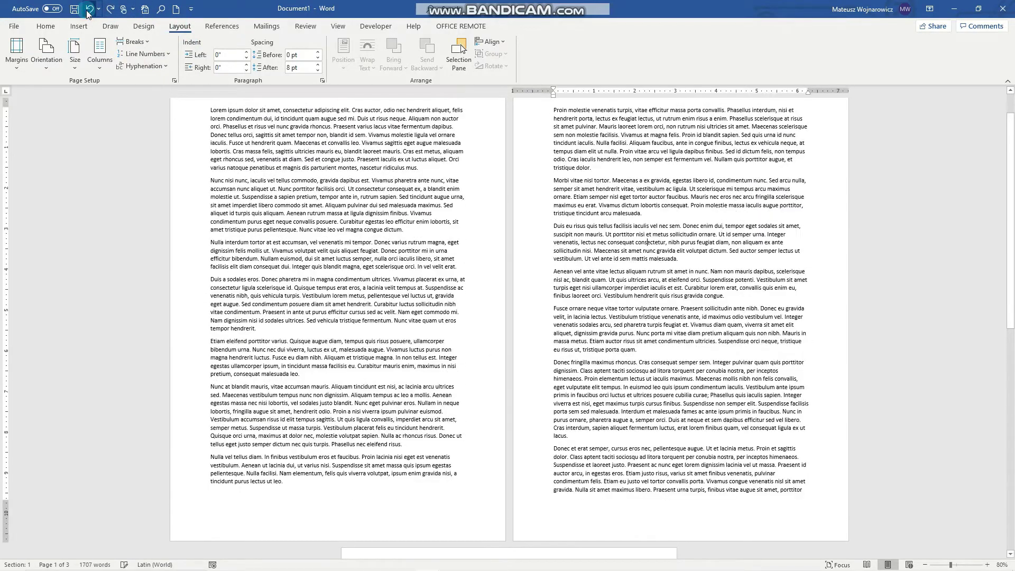
At the document end, insert a Ctrl+Enter page break and then remove it
{"action": "scroll", "coordinate": [567, 343], "scroll_direction": "down", "scroll_amount": 10}
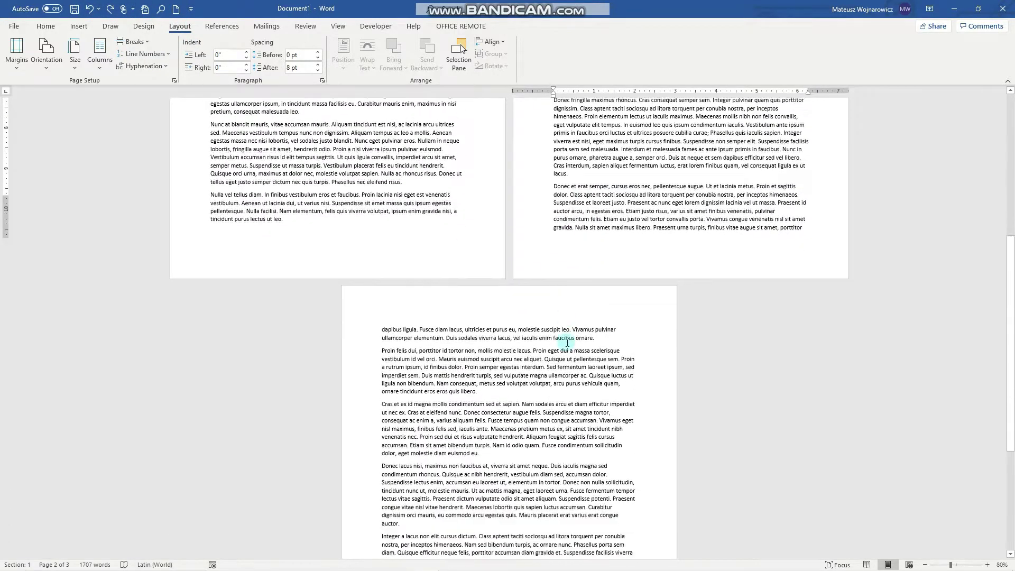
{"action": "scroll", "coordinate": [568, 343], "scroll_direction": "down", "scroll_amount": 8}
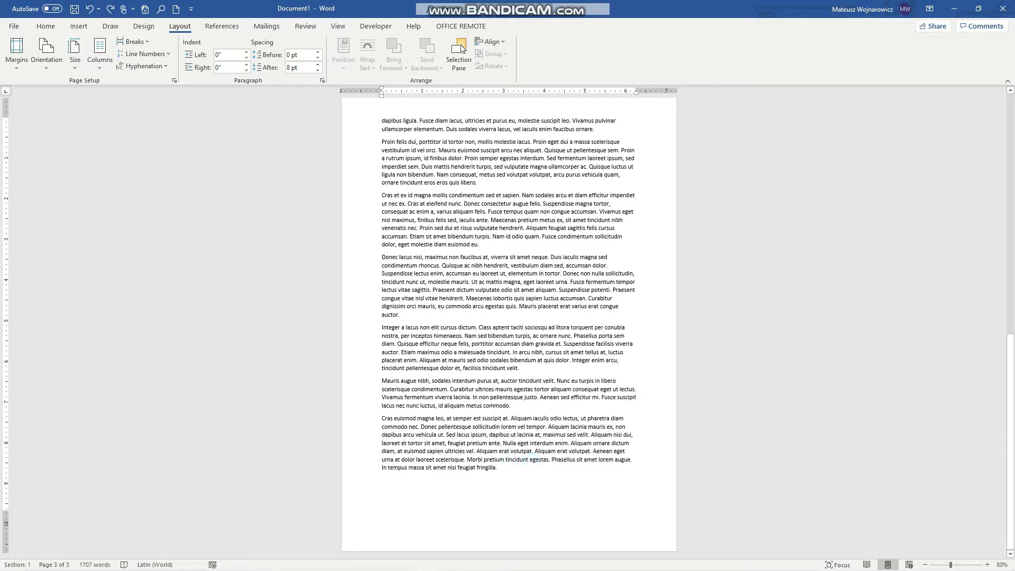
{"action": "key", "text": "ctrl+Return"}
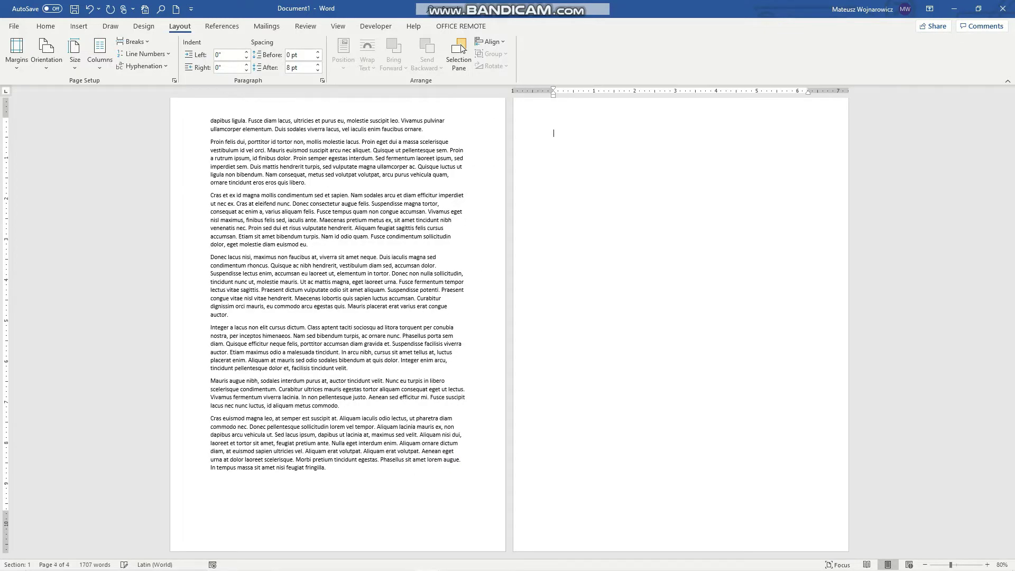
{"action": "key", "text": "BackSpace"}
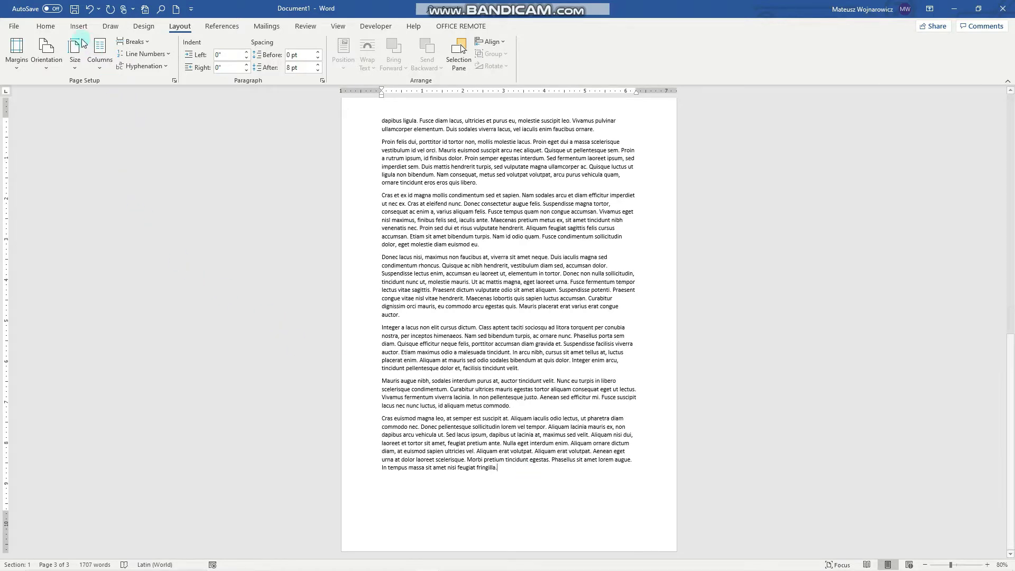
{"action": "left_click", "coordinate": [131, 42]}
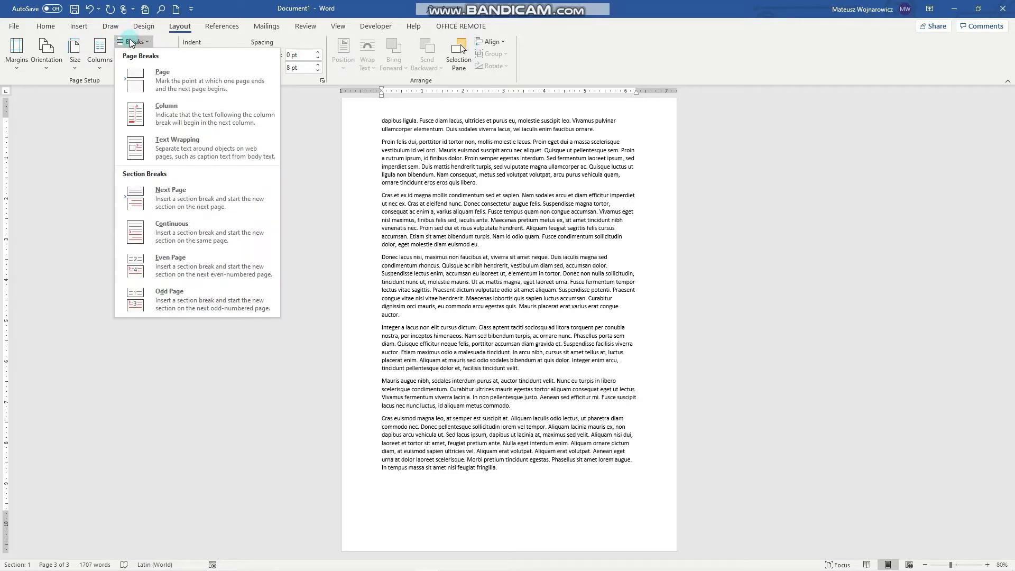
Insert a page break after 'feugiat fringilla.' to start a blank fourth page
{"action": "left_click", "coordinate": [80, 29]}
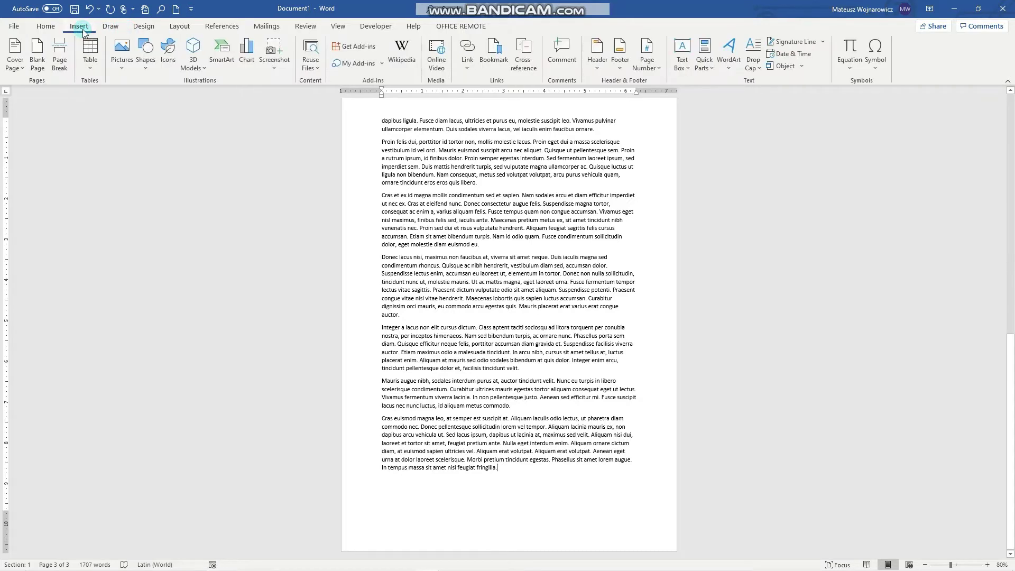
{"action": "left_click", "coordinate": [60, 52]}
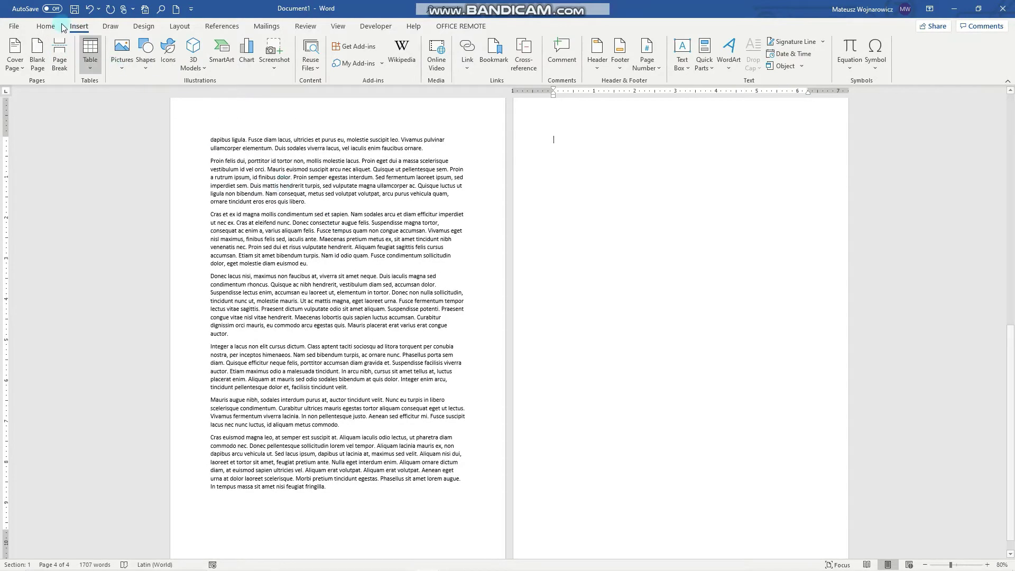
Turn on Show/Hide ¶ on the Home tab to reveal the Page Break marker
{"action": "left_click", "coordinate": [48, 26]}
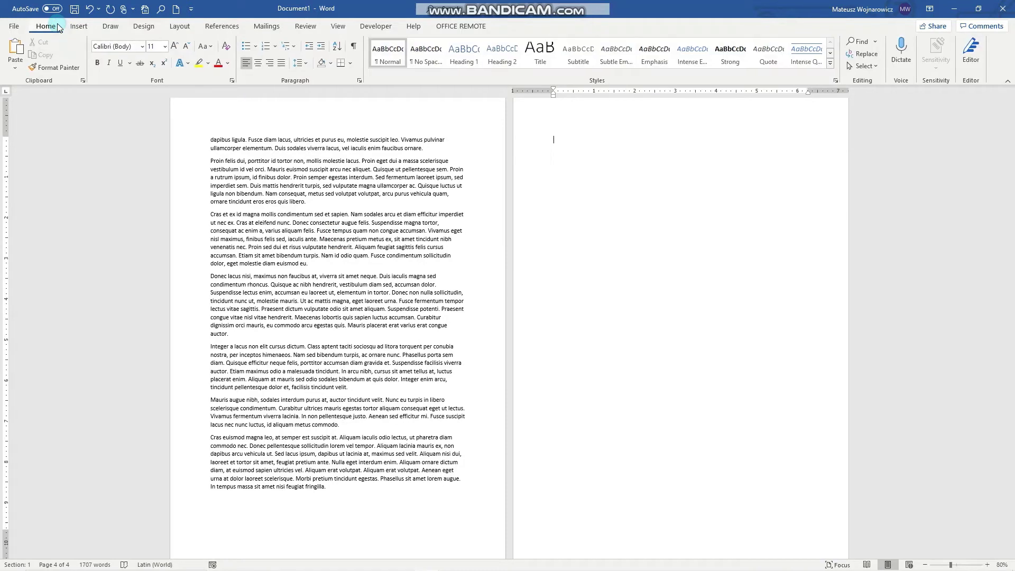
{"action": "left_click", "coordinate": [354, 48]}
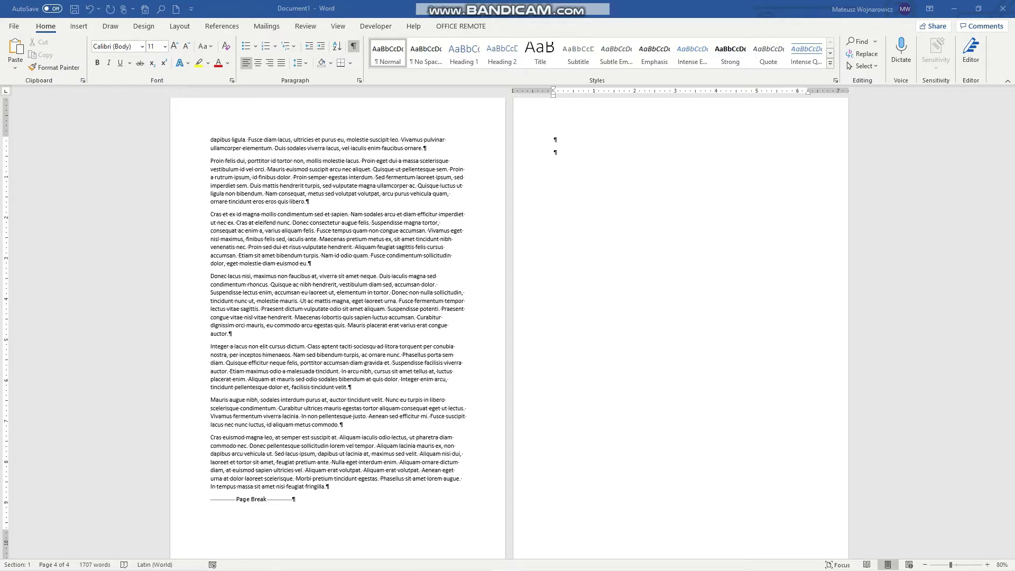
After 'Ut vel ante id sem mattis malesuada.' on page 2, add empty paragraphs and a Continuous section break
{"action": "scroll", "coordinate": [526, 265], "scroll_direction": "up", "scroll_amount": 8}
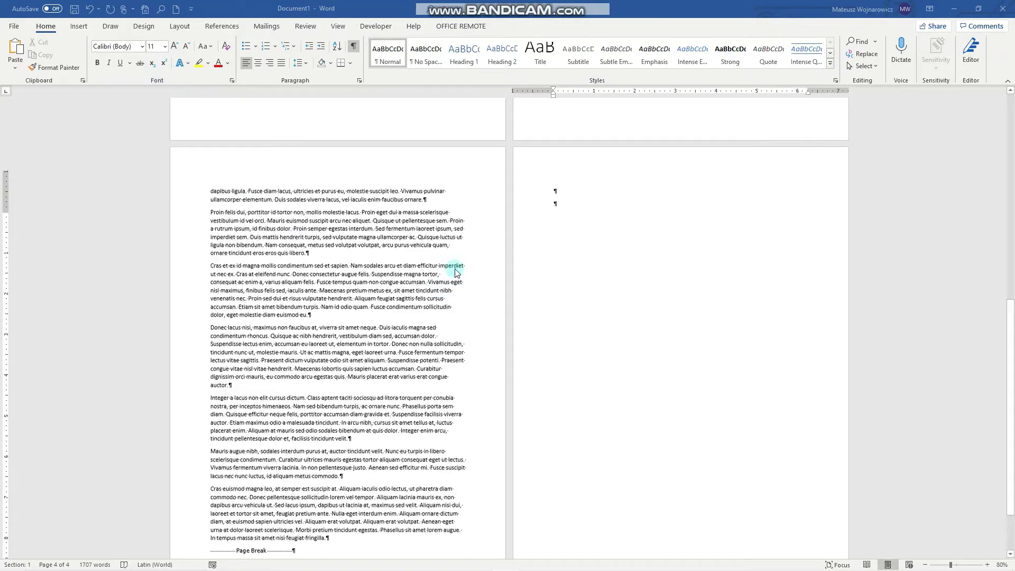
{"action": "left_click_drag", "start_coordinate": [1010, 302], "coordinate": [1004, 180]}
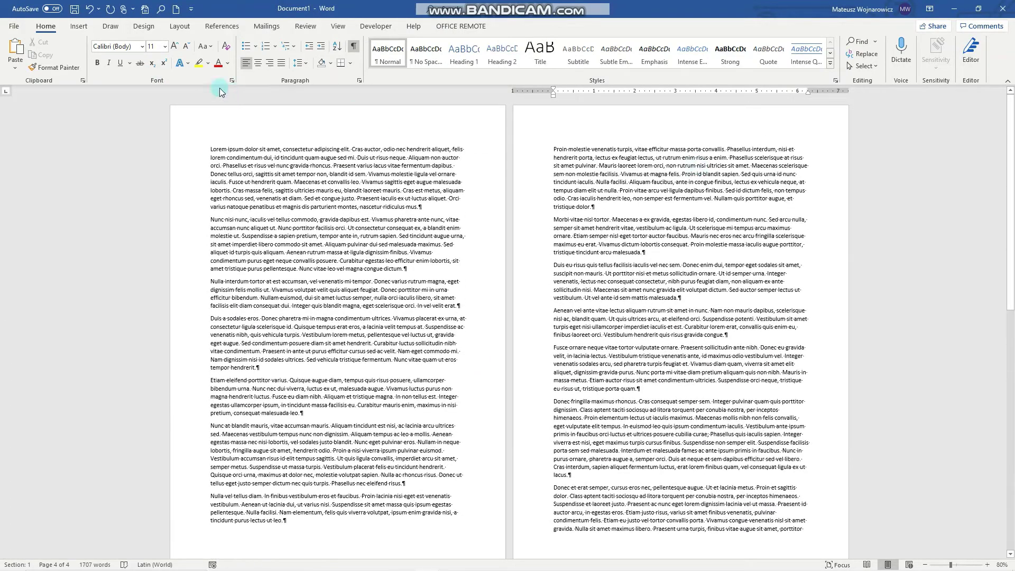
{"action": "left_click", "coordinate": [179, 26]}
{"action": "left_click", "coordinate": [141, 42]}
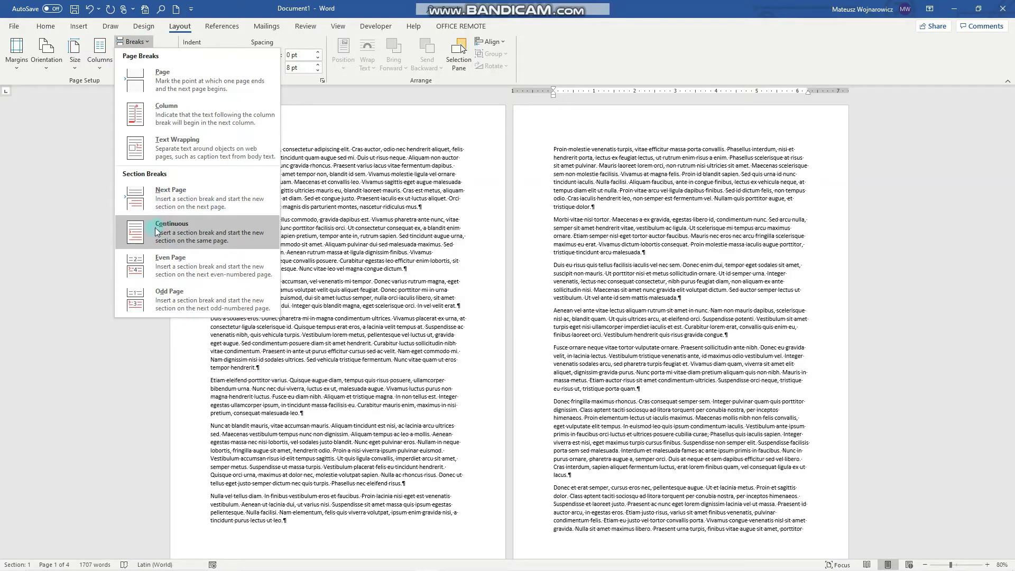
{"action": "left_click", "coordinate": [691, 300]}
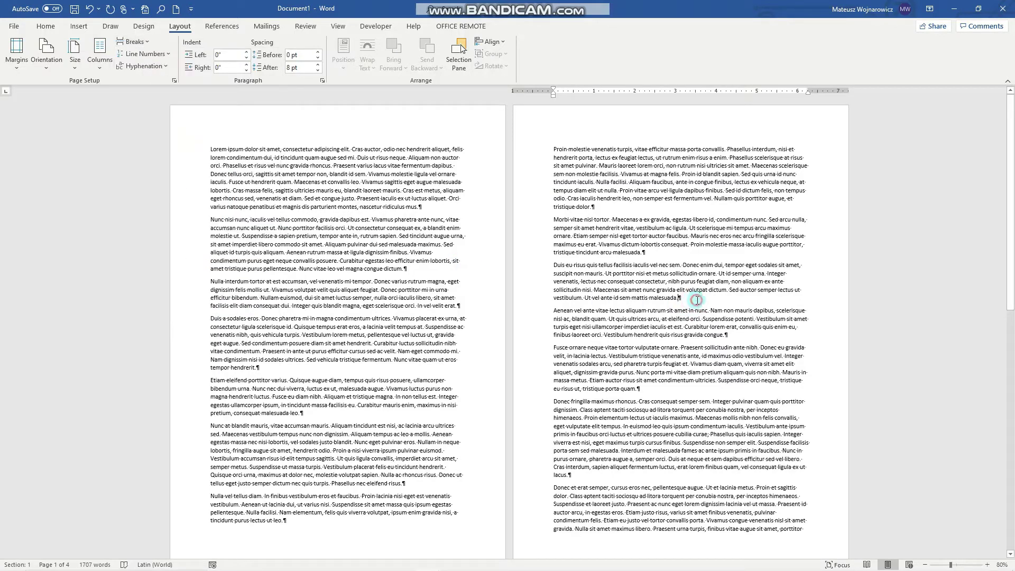
{"action": "key", "text": "Return"}
{"action": "key", "text": "Return"}
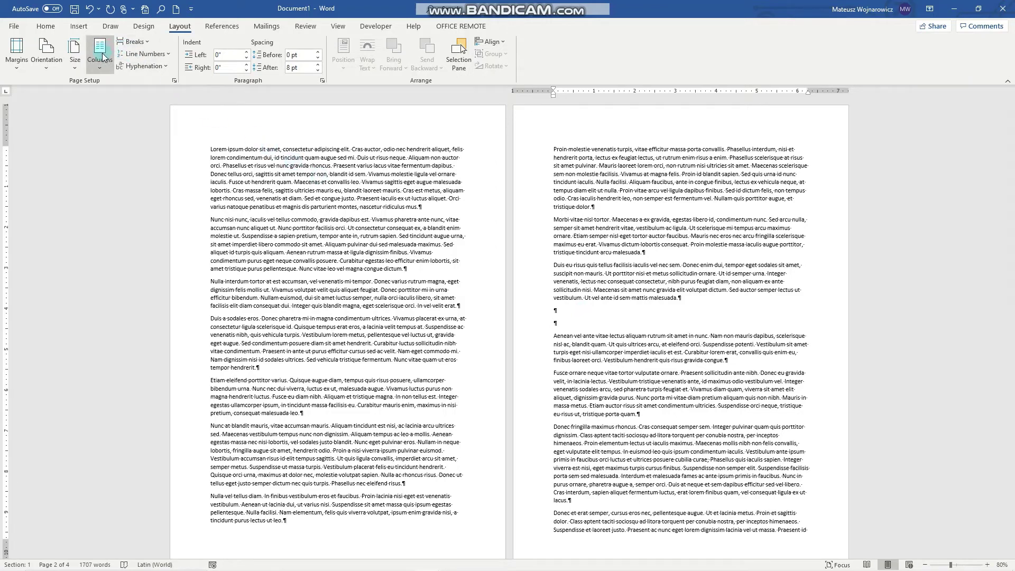
{"action": "left_click", "coordinate": [133, 42]}
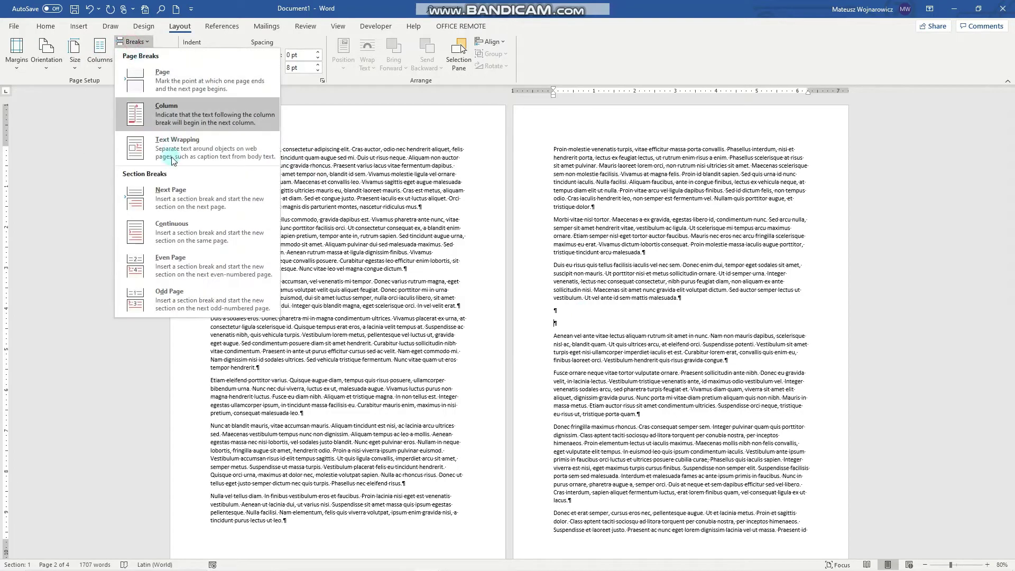
{"action": "left_click", "coordinate": [164, 224]}
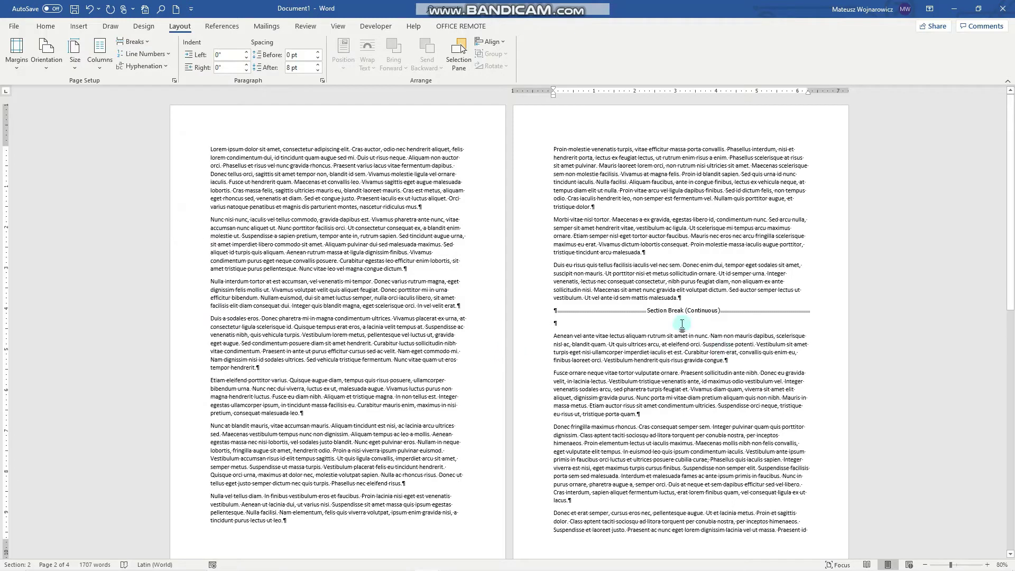
{"action": "left_click", "coordinate": [210, 146]}
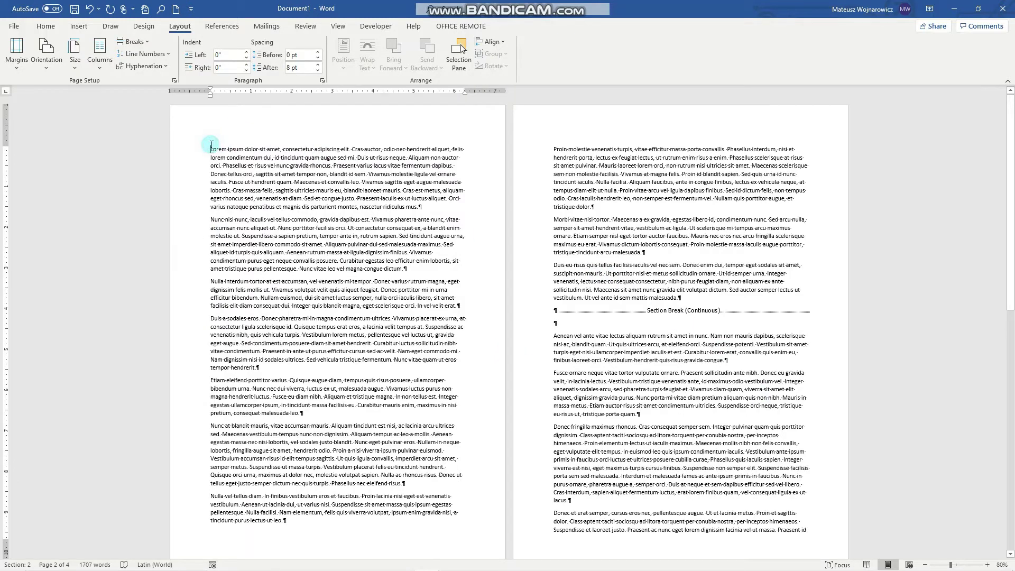
{"action": "left_click", "coordinate": [670, 236]}
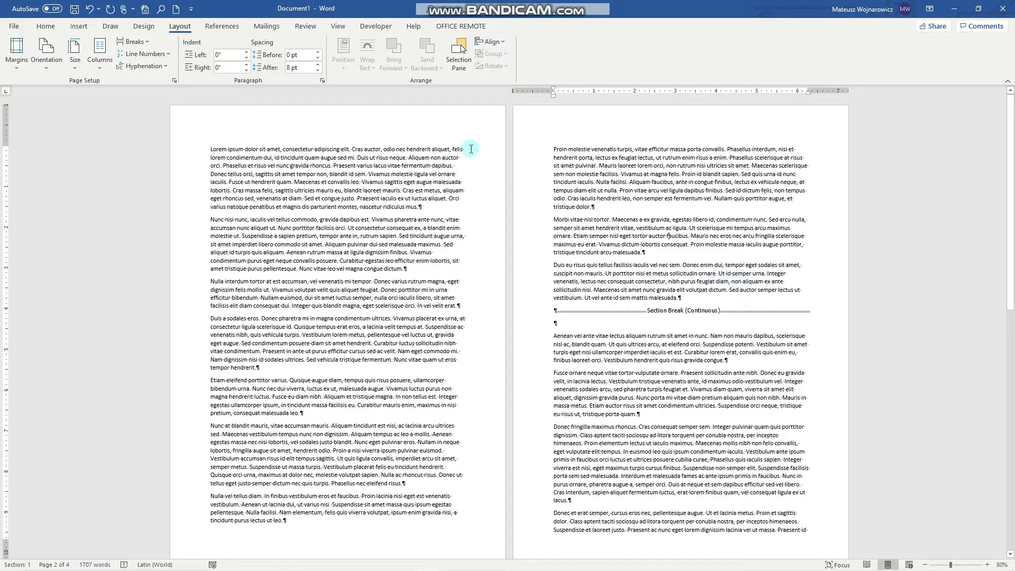
{"action": "left_click", "coordinate": [209, 149]}
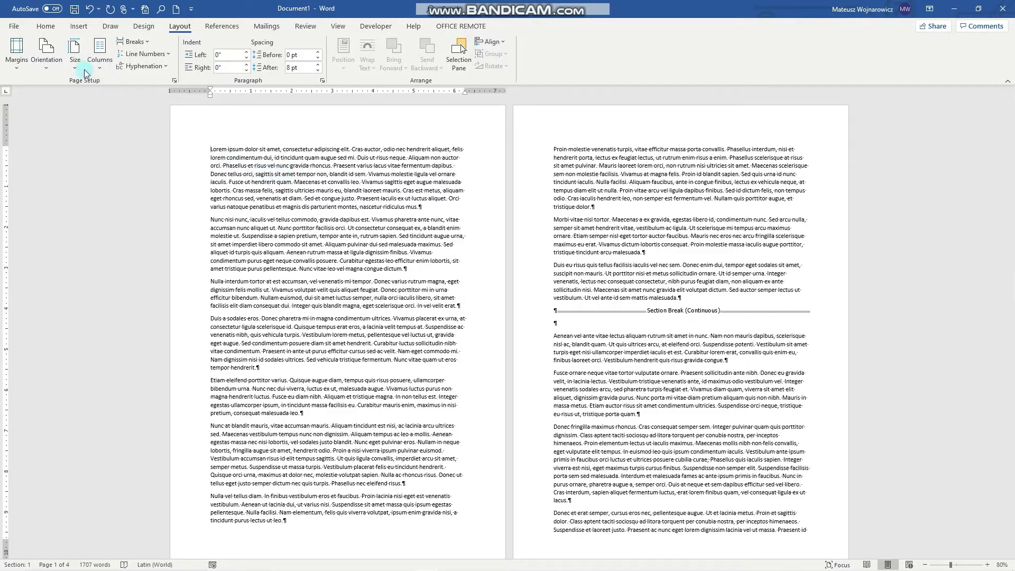
{"action": "left_click", "coordinate": [96, 59]}
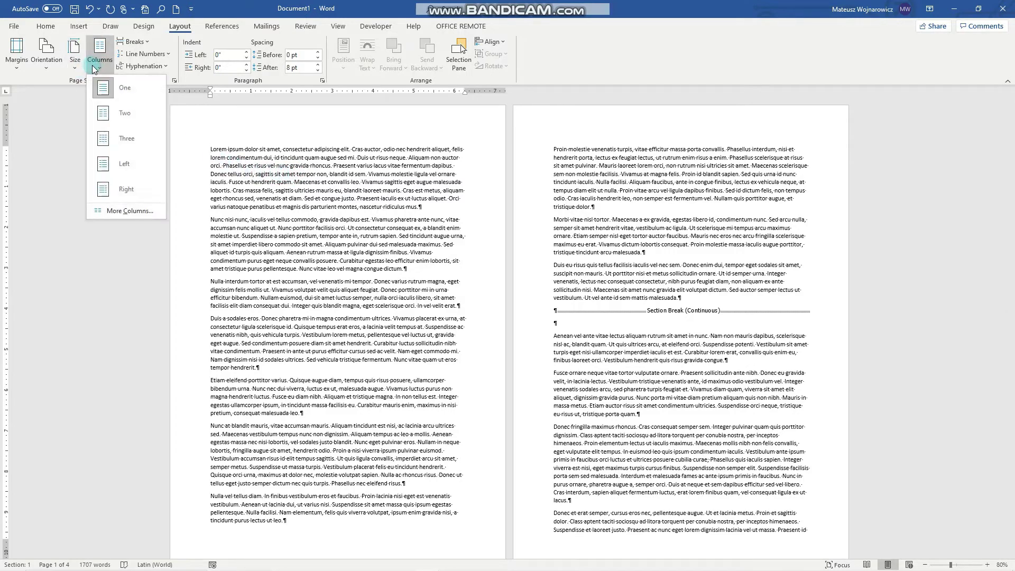
{"action": "left_click", "coordinate": [122, 115]}
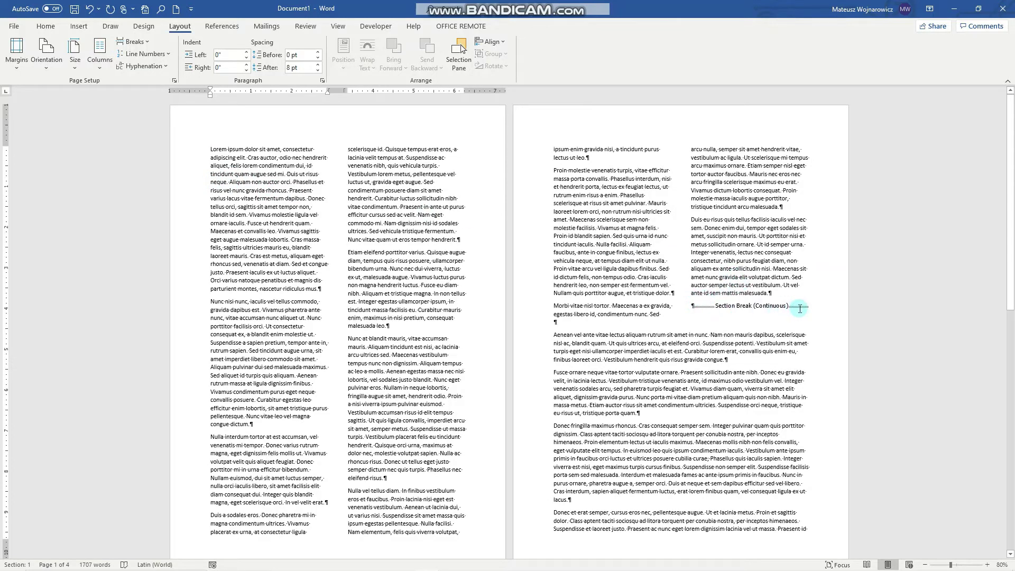
{"action": "left_click", "coordinate": [88, 15]}
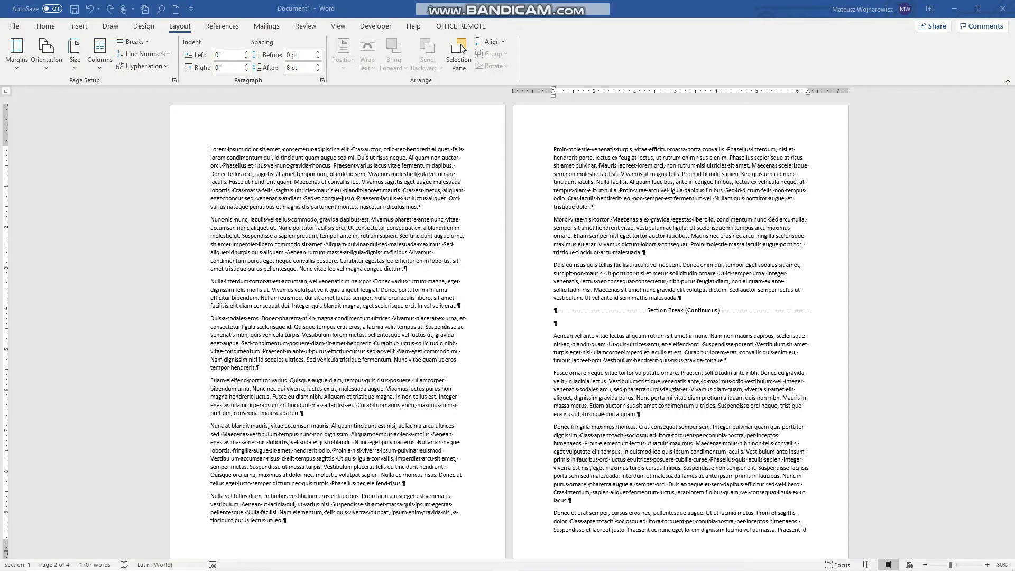
Select and delete the continuous section break after 'malesuada.' on page 2
{"action": "left_click_drag", "start_coordinate": [574, 316], "coordinate": [572, 325]}
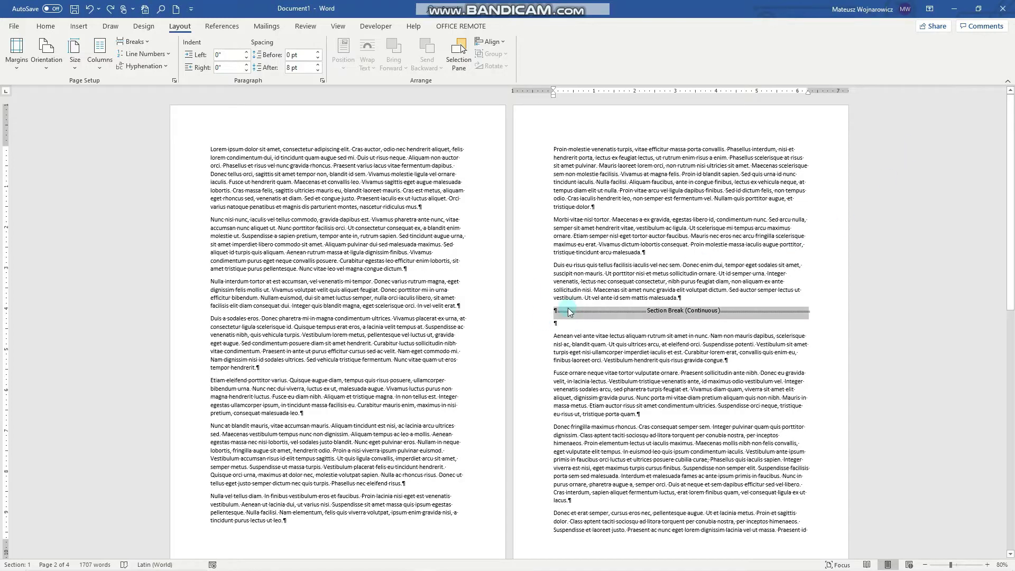
{"action": "key", "text": "Delete"}
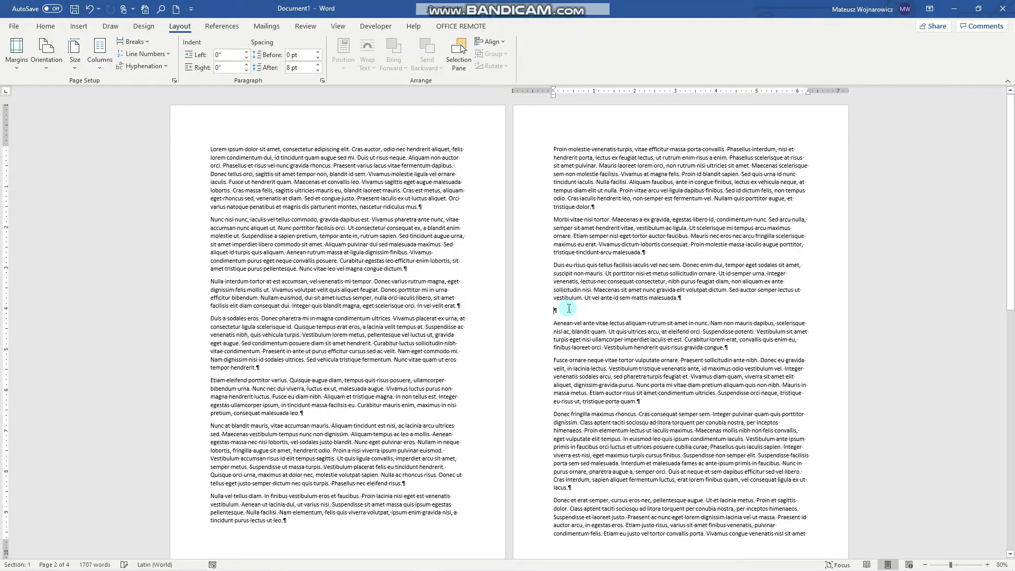
{"action": "scroll", "coordinate": [682, 430], "scroll_direction": "down", "scroll_amount": 2}
{"action": "scroll", "coordinate": [683, 431], "scroll_direction": "down", "scroll_amount": 2}
{"action": "scroll", "coordinate": [687, 428], "scroll_direction": "up", "scroll_amount": 1}
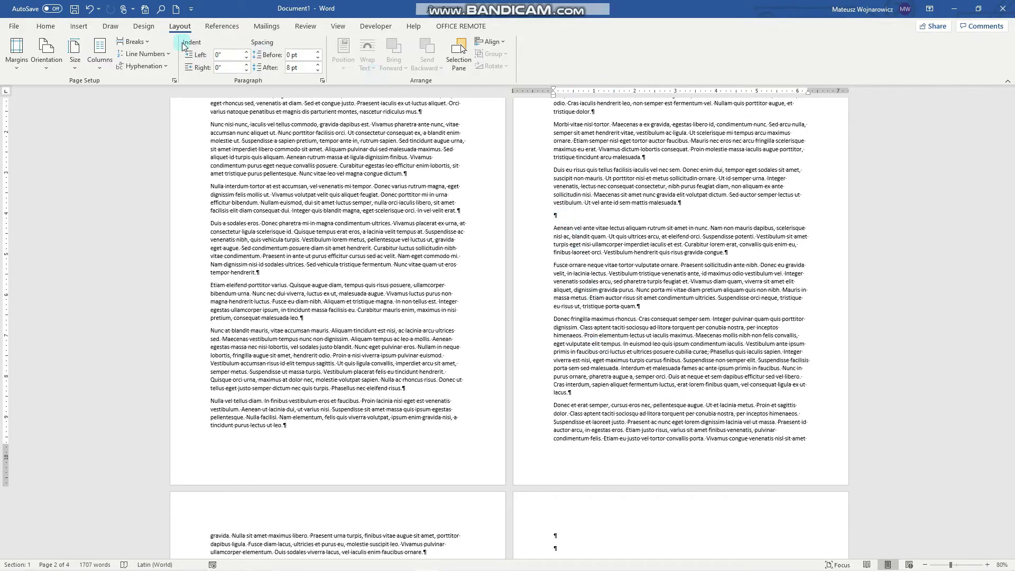
Insert a Next Page section break there and check the new section on page 3
{"action": "left_click", "coordinate": [139, 42]}
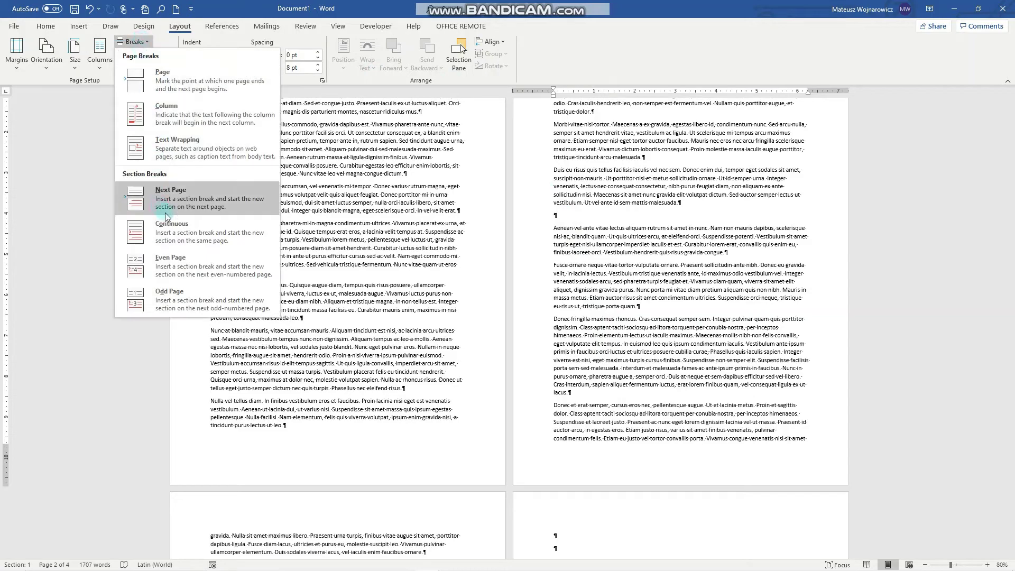
{"action": "left_click", "coordinate": [161, 200]}
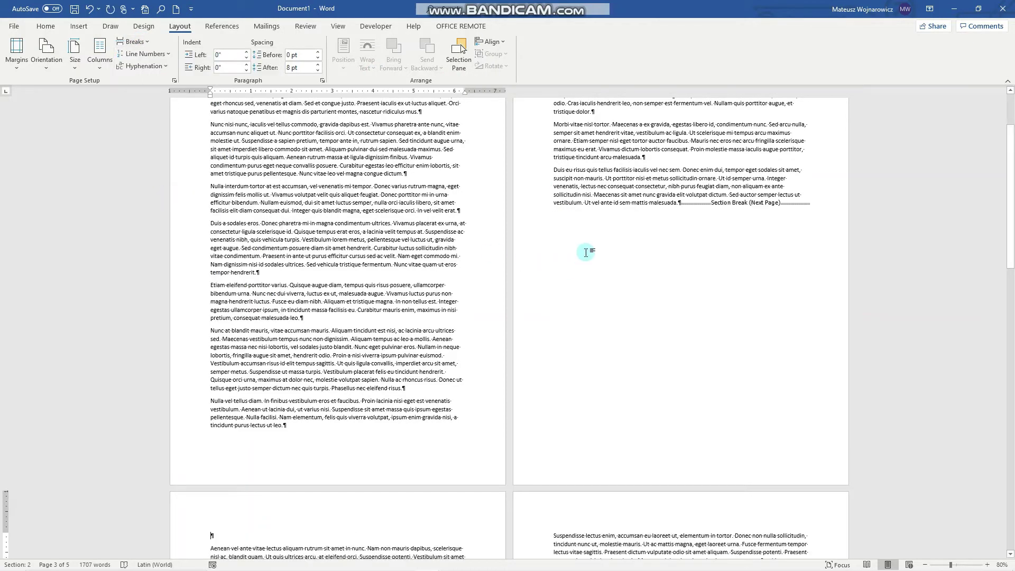
{"action": "scroll", "coordinate": [550, 267], "scroll_direction": "up", "scroll_amount": 5}
{"action": "left_click", "coordinate": [582, 174]}
{"action": "scroll", "coordinate": [471, 366], "scroll_direction": "down", "scroll_amount": 6}
{"action": "left_click", "coordinate": [439, 396]}
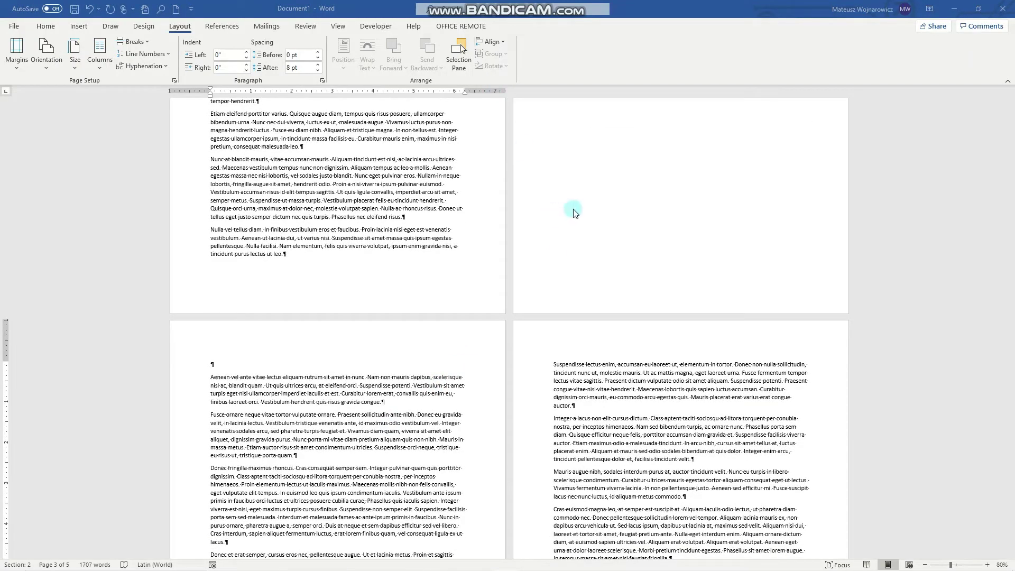
{"action": "scroll", "coordinate": [611, 188], "scroll_direction": "up", "scroll_amount": 5}
{"action": "scroll", "coordinate": [597, 190], "scroll_direction": "up", "scroll_amount": 1}
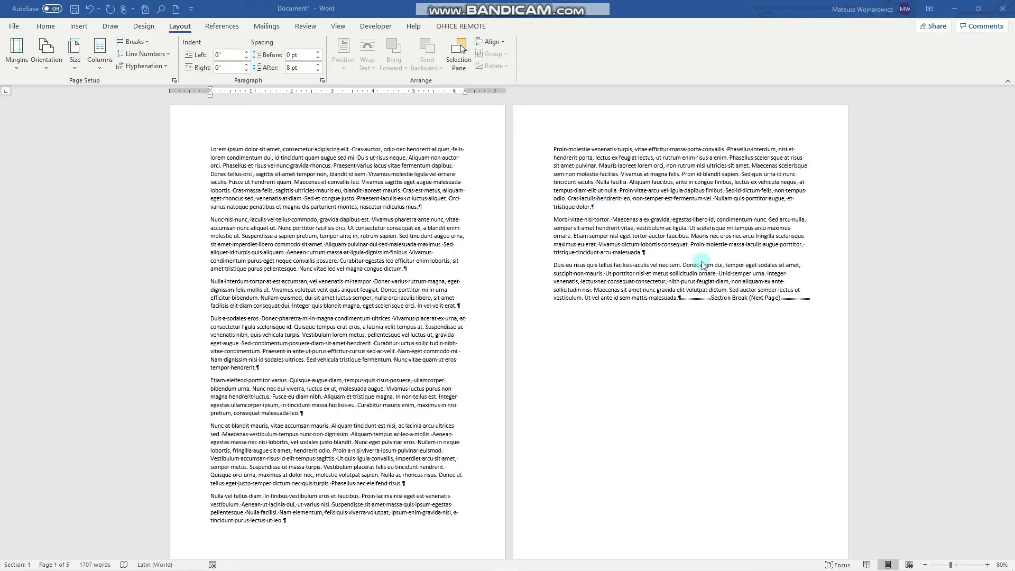
Set Landscape orientation for the section starting on page 3, so only section 2 turns sideways
{"action": "scroll", "coordinate": [702, 264], "scroll_direction": "down", "scroll_amount": 2}
{"action": "scroll", "coordinate": [703, 265], "scroll_direction": "up", "scroll_amount": 2}
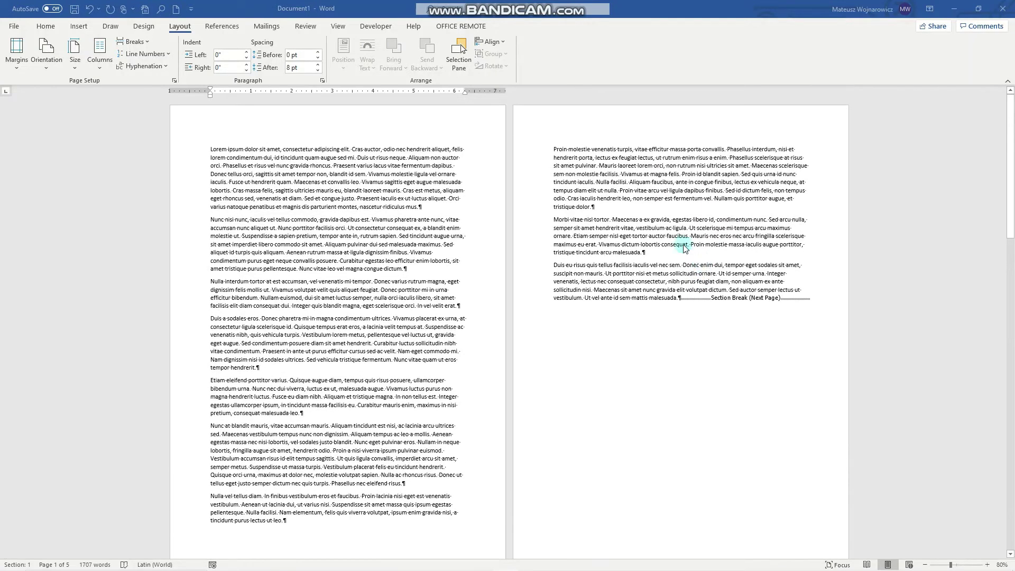
{"action": "left_click", "coordinate": [616, 164]}
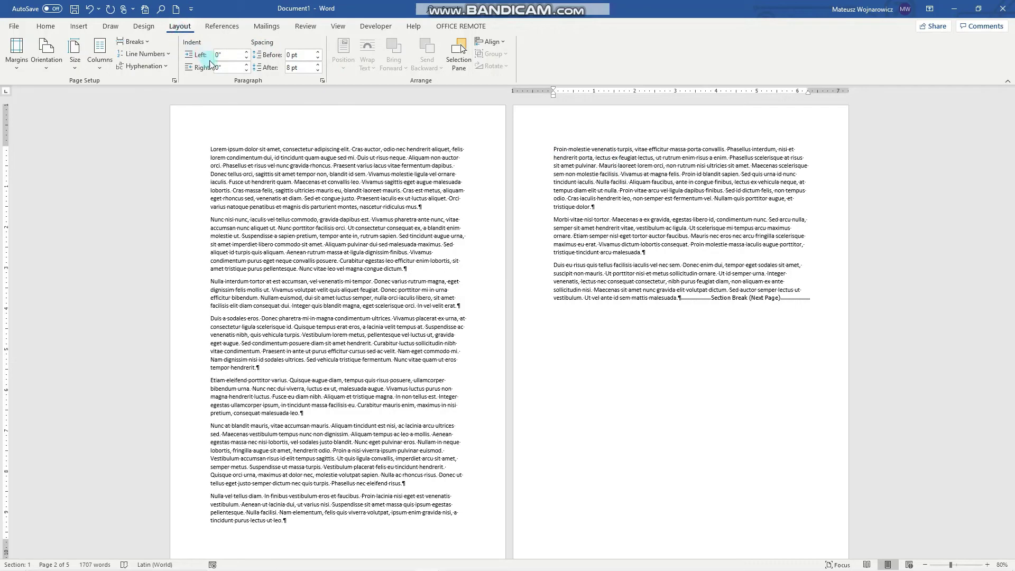
{"action": "scroll", "coordinate": [333, 237], "scroll_direction": "down", "scroll_amount": 10}
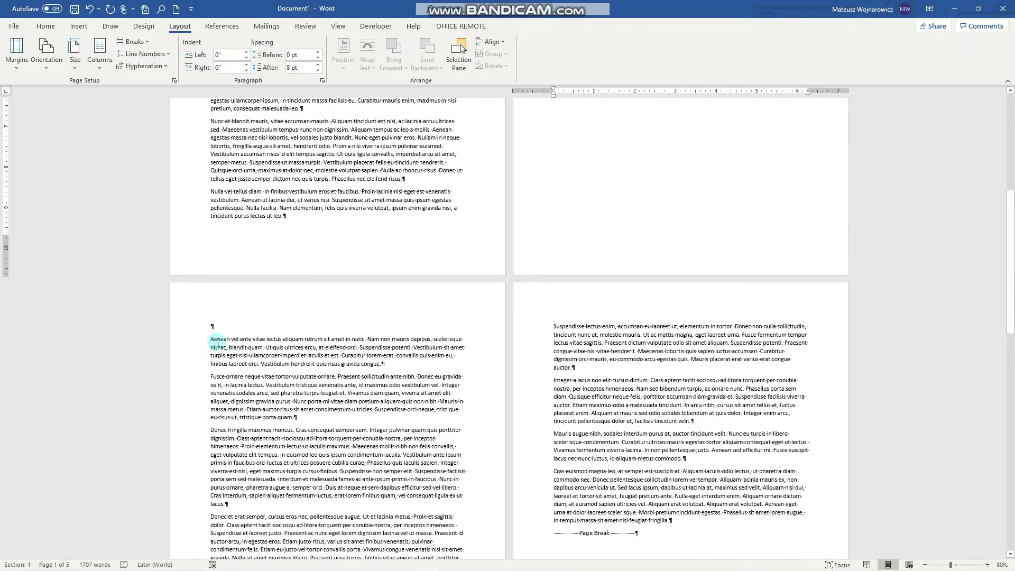
{"action": "left_click", "coordinate": [218, 342]}
{"action": "left_click", "coordinate": [53, 70]}
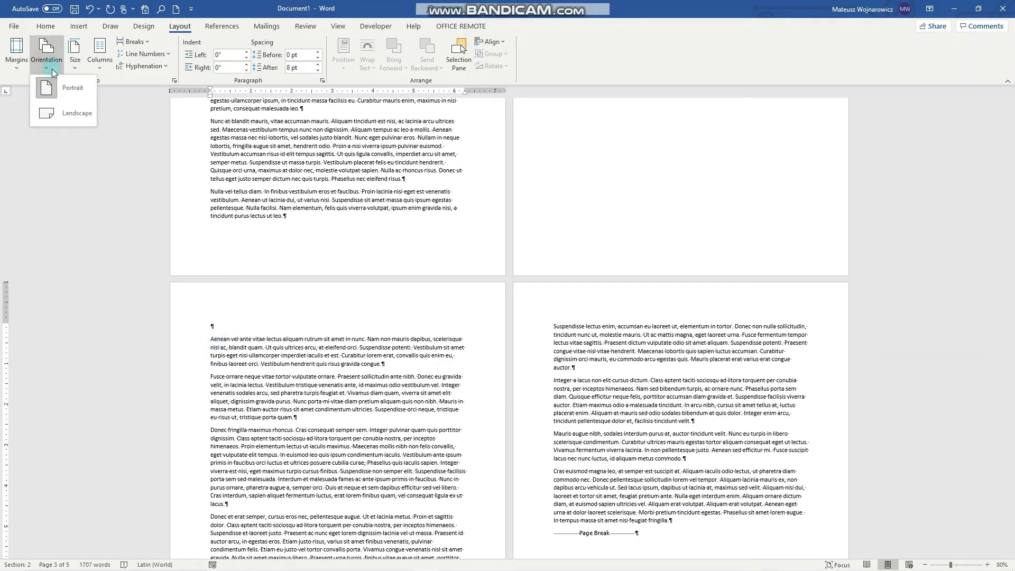
{"action": "left_click", "coordinate": [74, 124]}
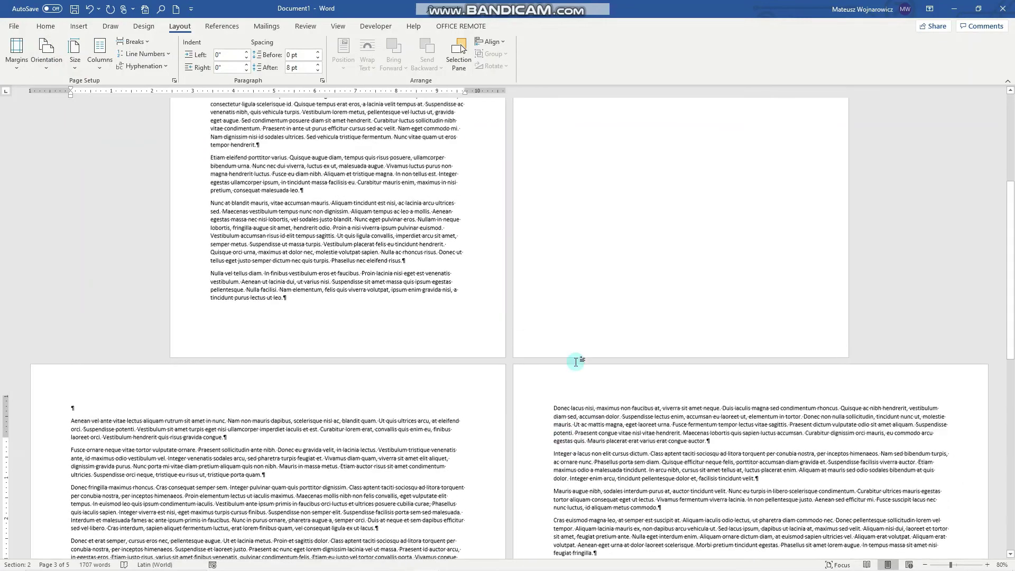
{"action": "scroll", "coordinate": [575, 362], "scroll_direction": "up", "scroll_amount": 10}
{"action": "left_click", "coordinate": [316, 180]}
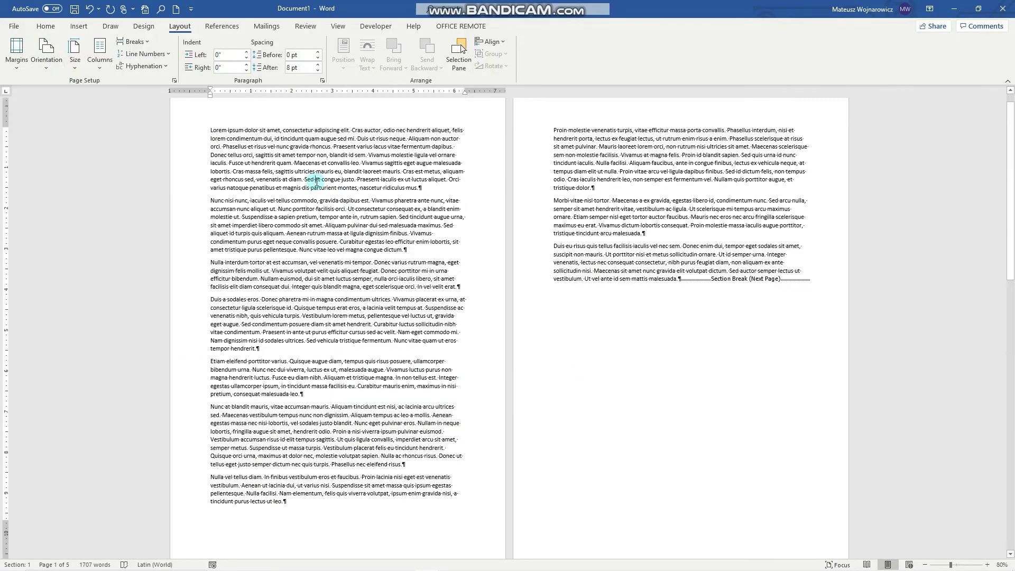